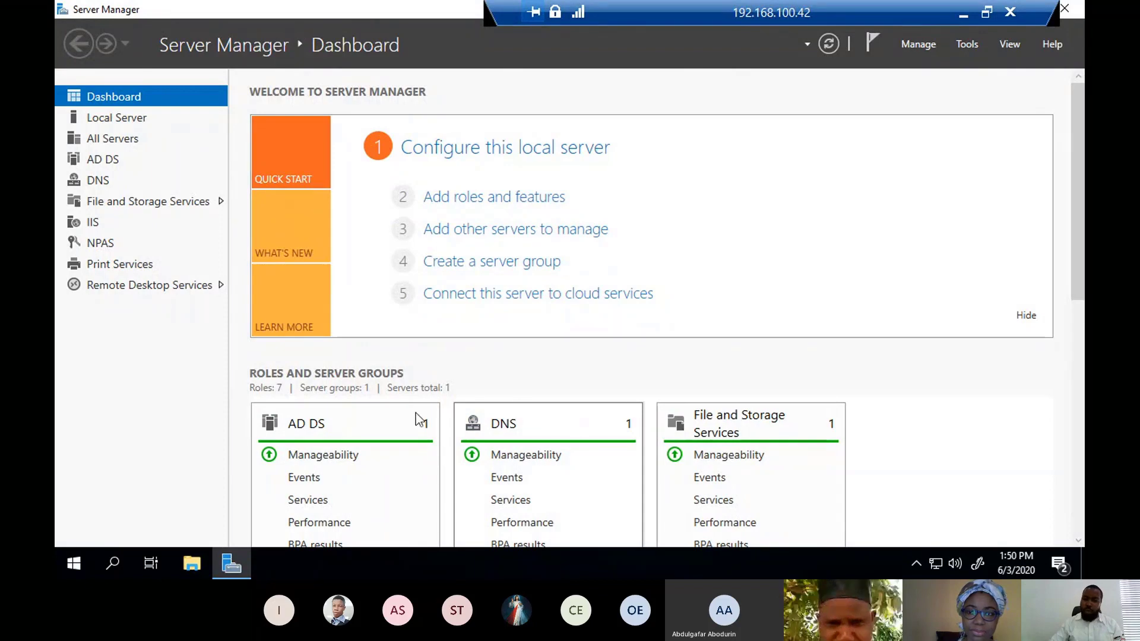
Move the Remote Desktop bar aside and minimize Server Manager to show the server desktop.
left_click_drag(876, 7, 714, 8)
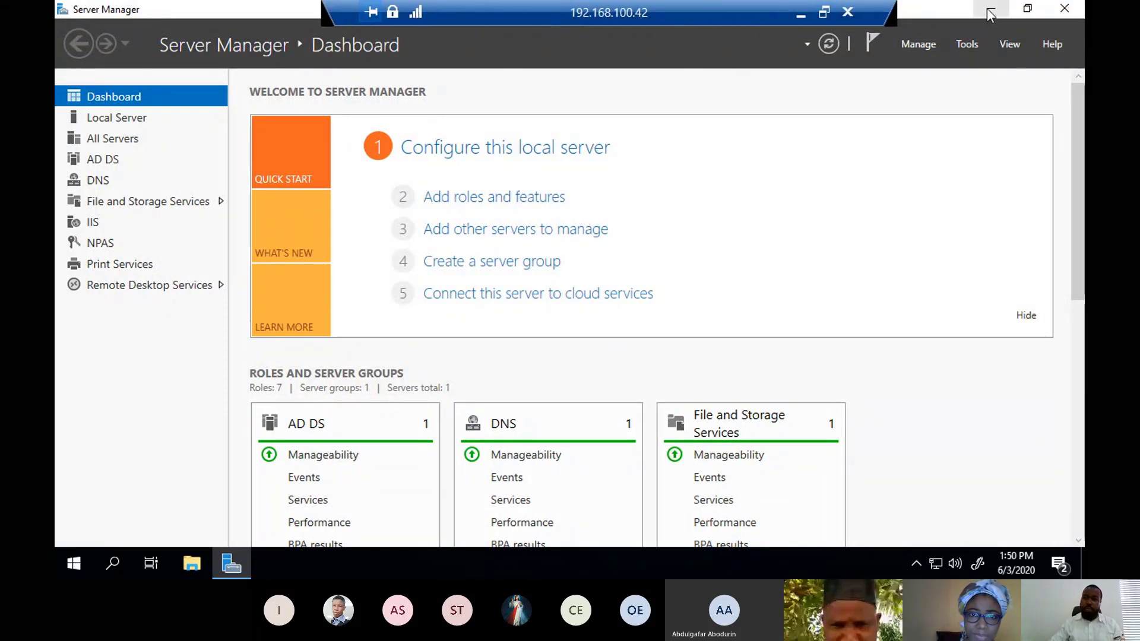
left_click(989, 12)
Launch Chrome, load portal.office.com, and finish signing in with the texted verification code.
double_click(84, 121)
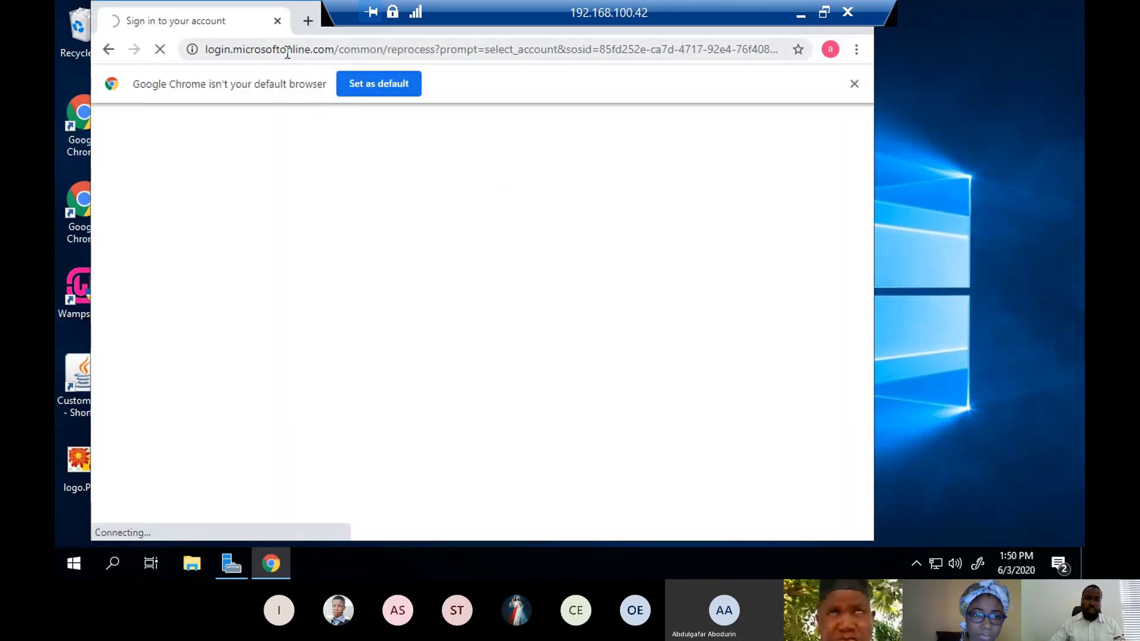
left_click(287, 51)
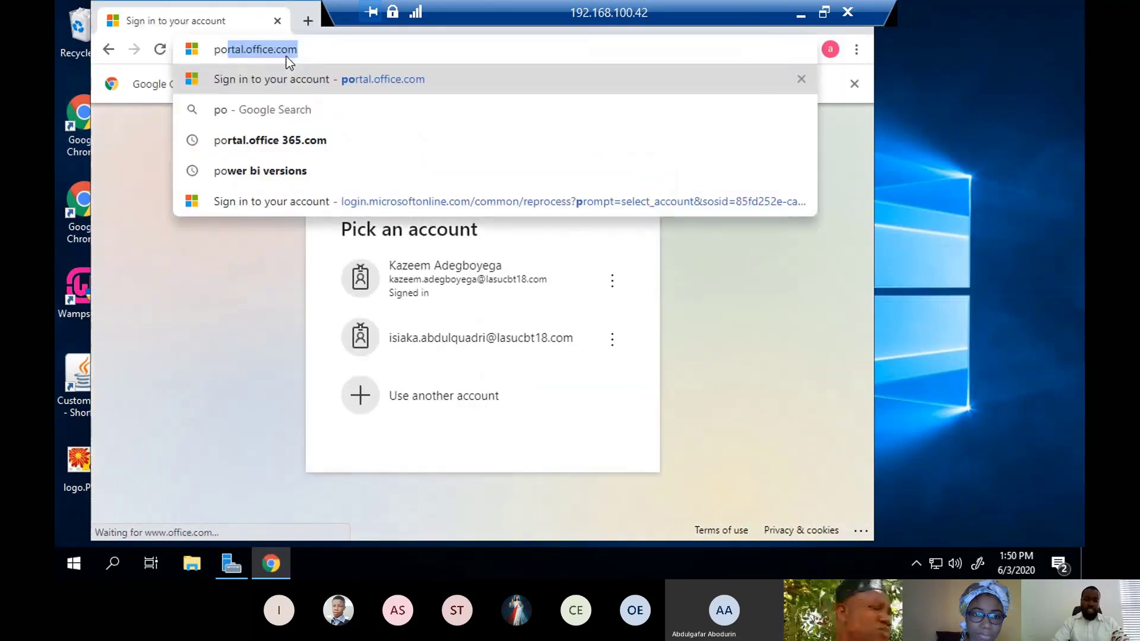
key("Return")
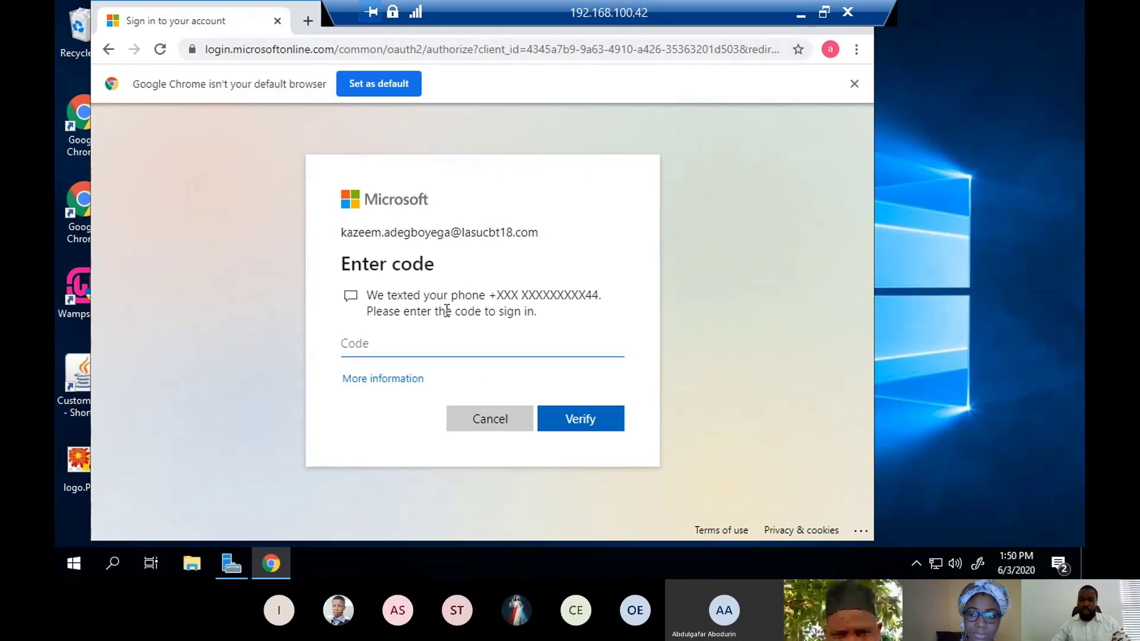
left_click(596, 419)
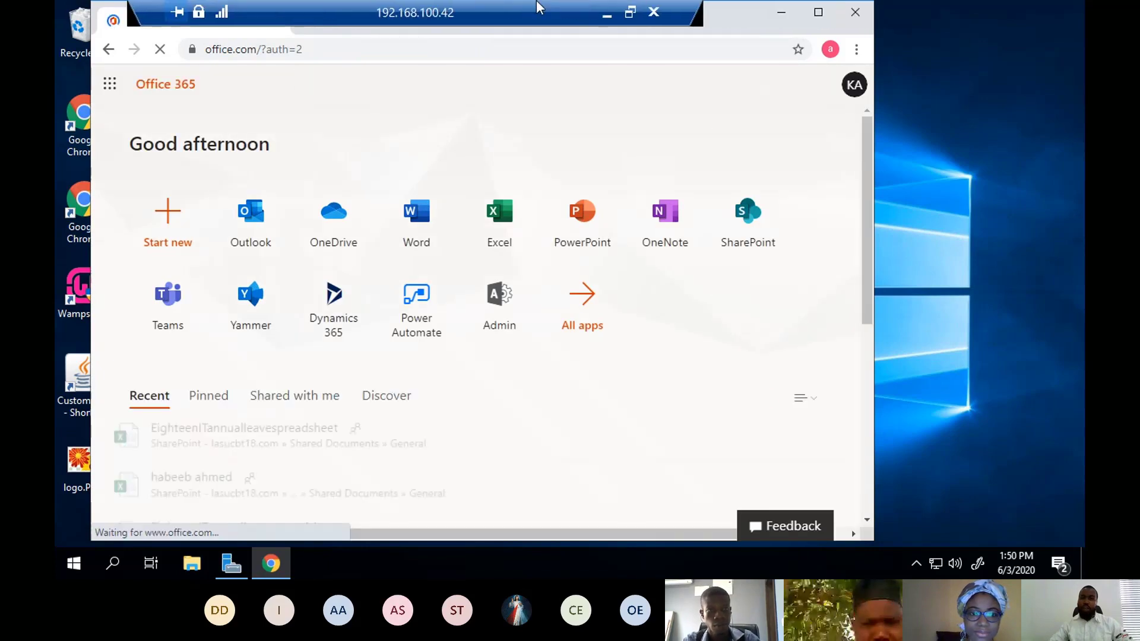
Maximize Chrome, dismiss all meeting reminders, and open the Admin tile.
left_click(822, 13)
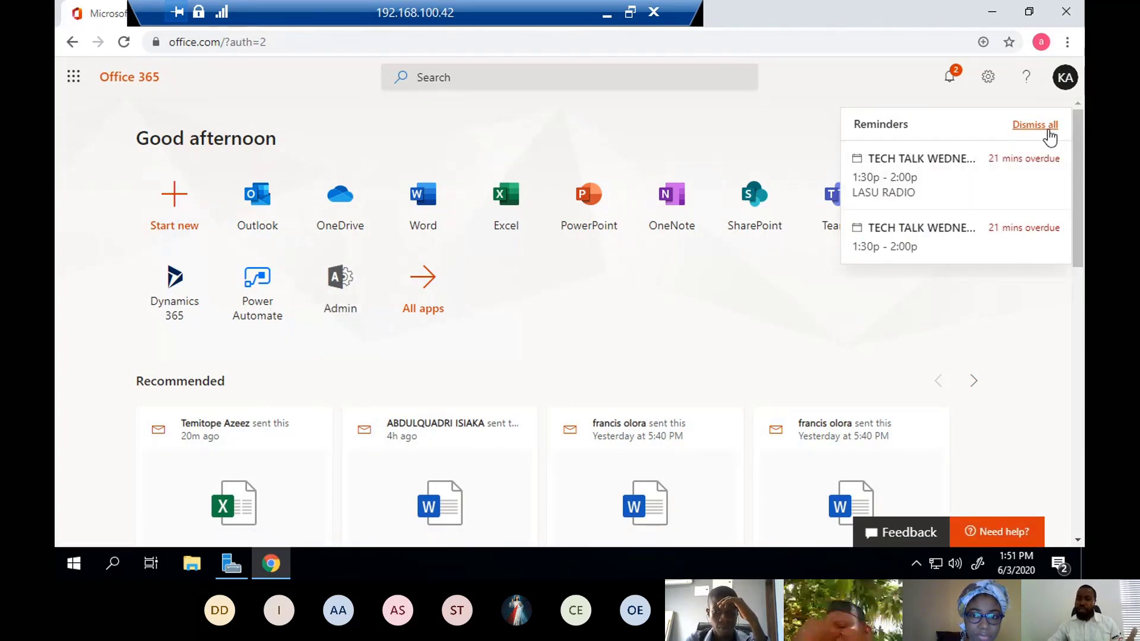
left_click(1036, 126)
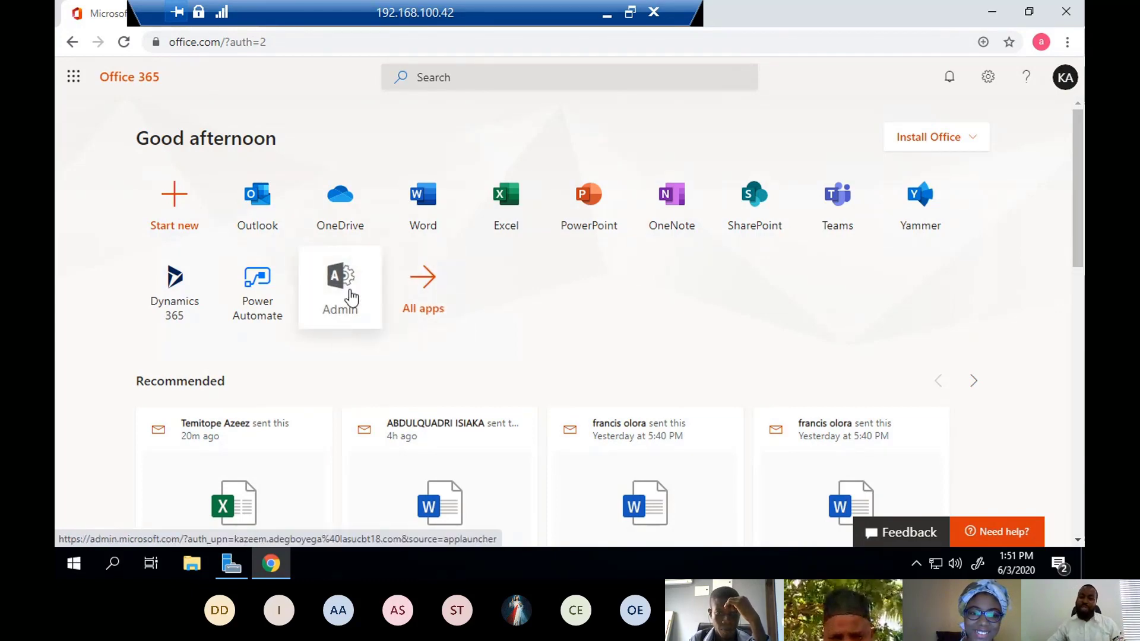
left_click(342, 315)
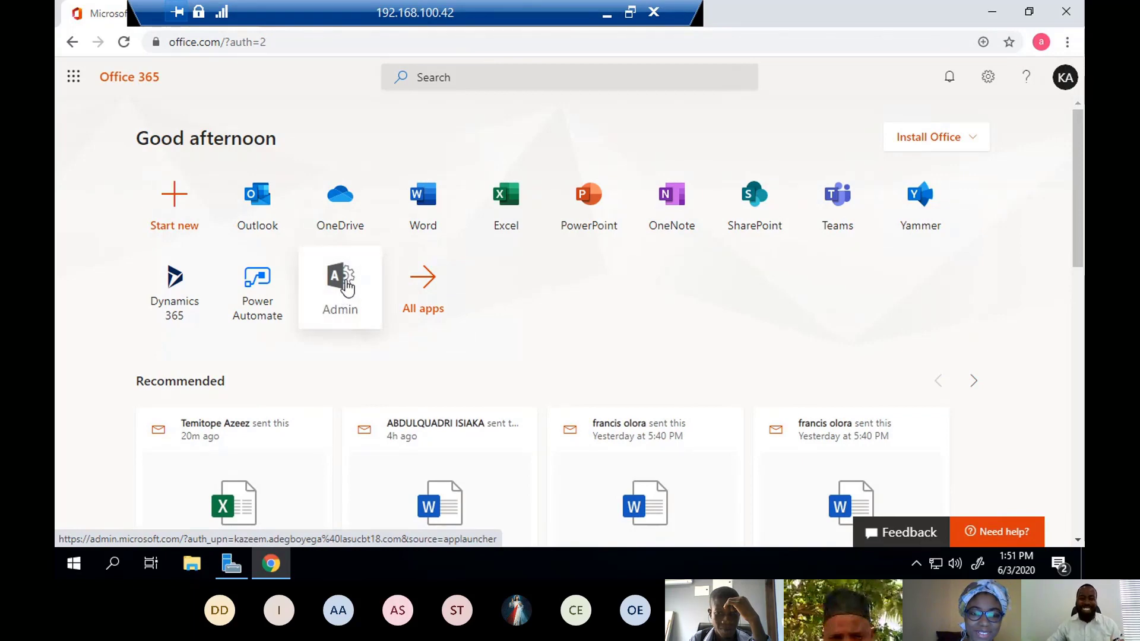
left_click(348, 293)
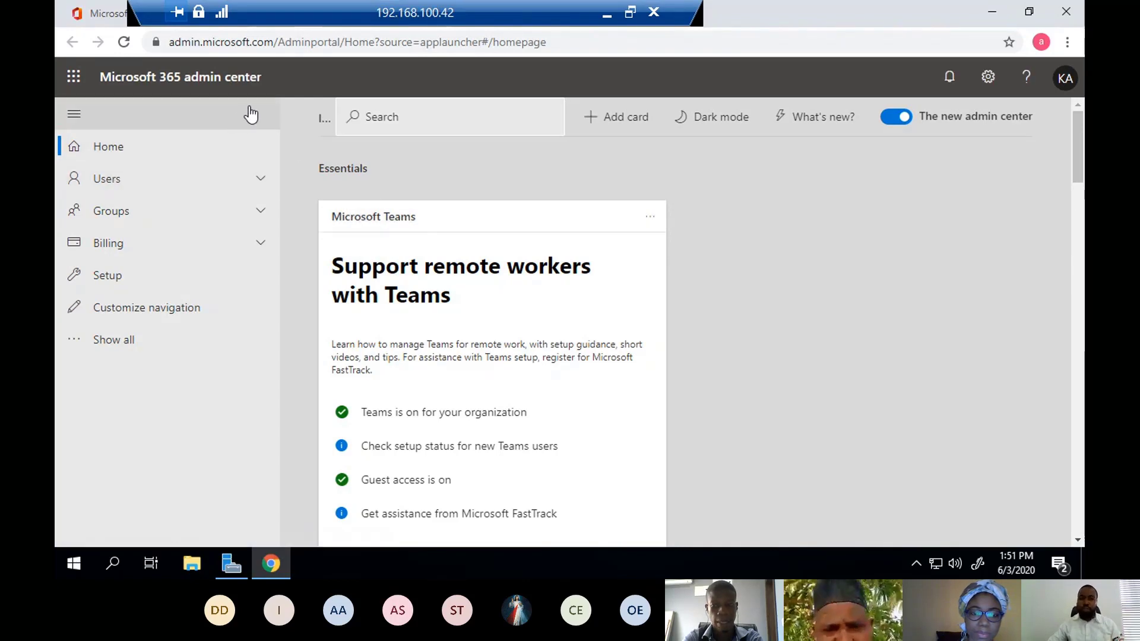
Show all admin nav sections with Settings expanded, then minimize Chrome.
left_click(119, 342)
scroll(208, 310, "down", 1)
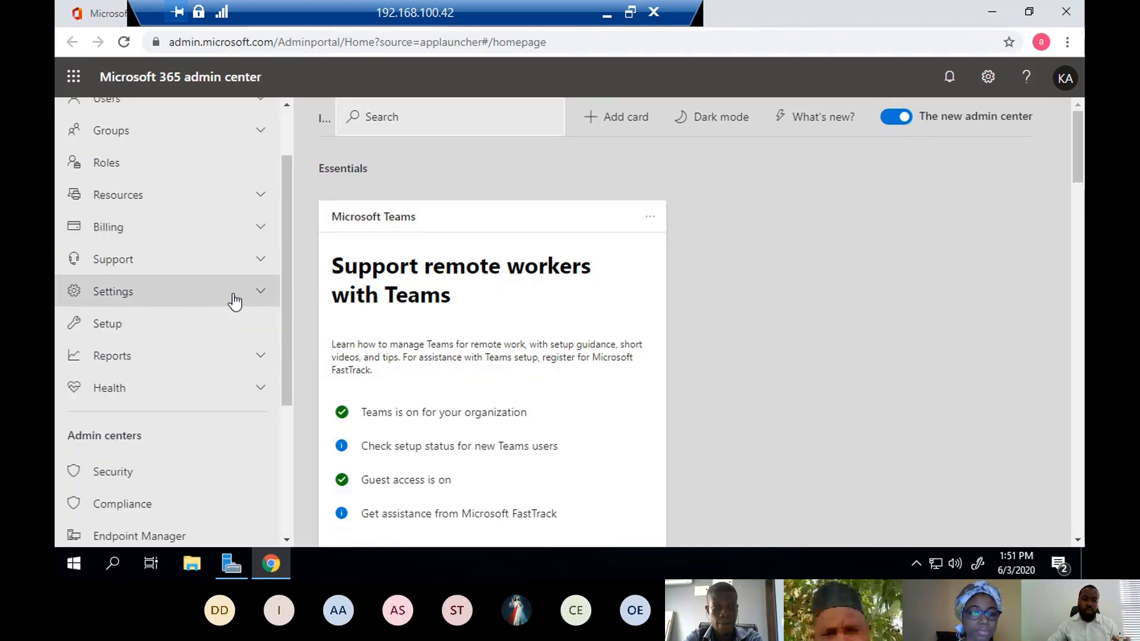
left_click(234, 301)
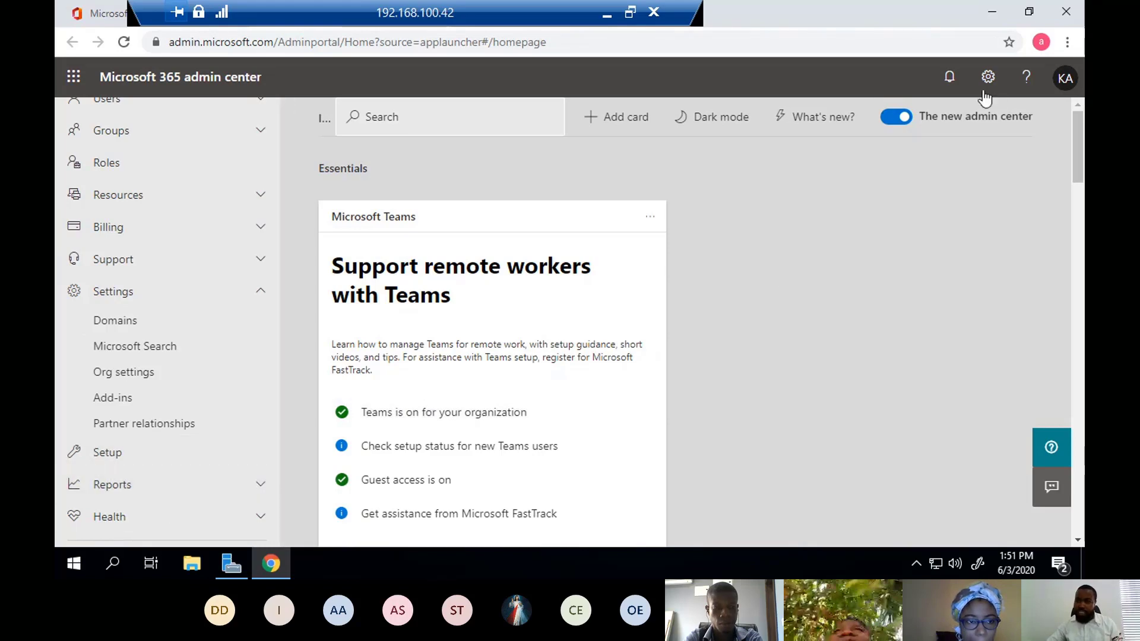
left_click(992, 13)
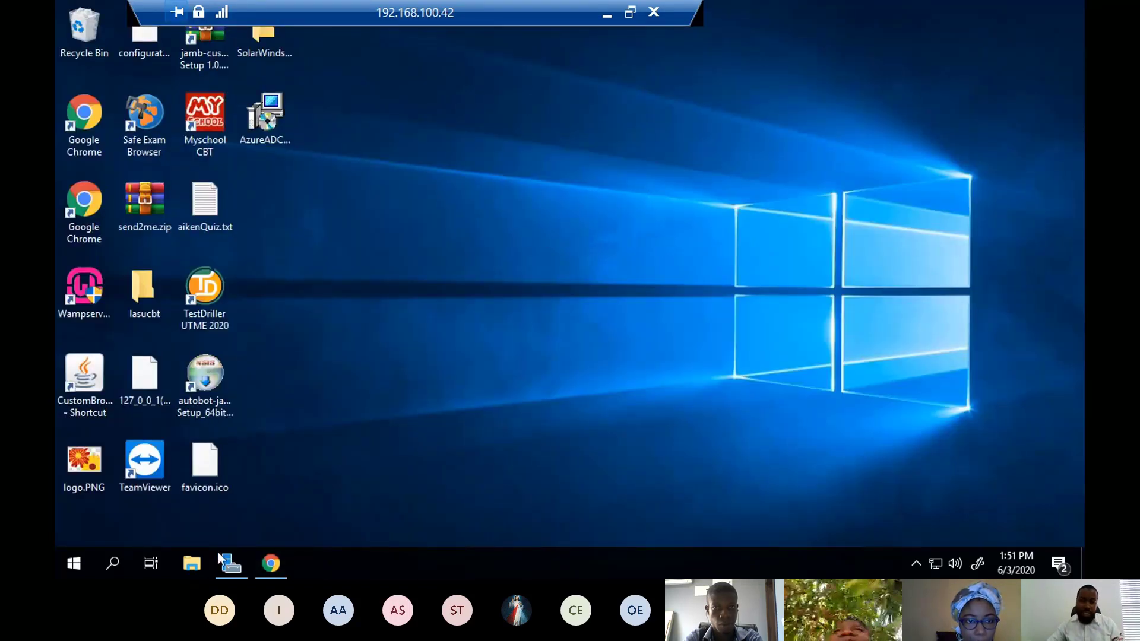
left_click(235, 559)
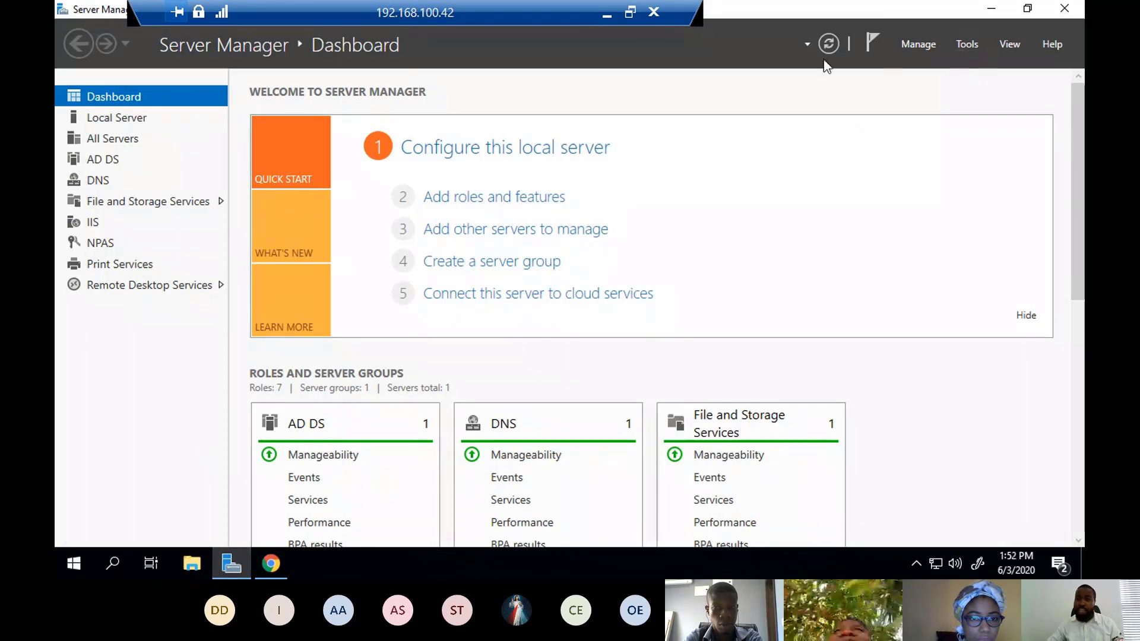
left_click(968, 44)
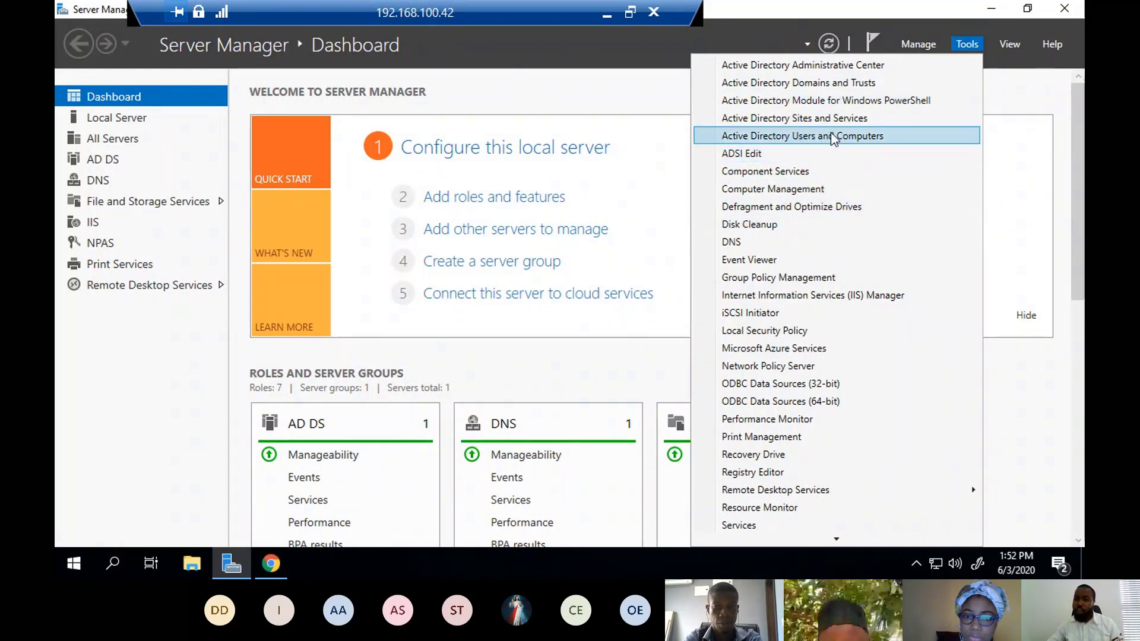
left_click(996, 9)
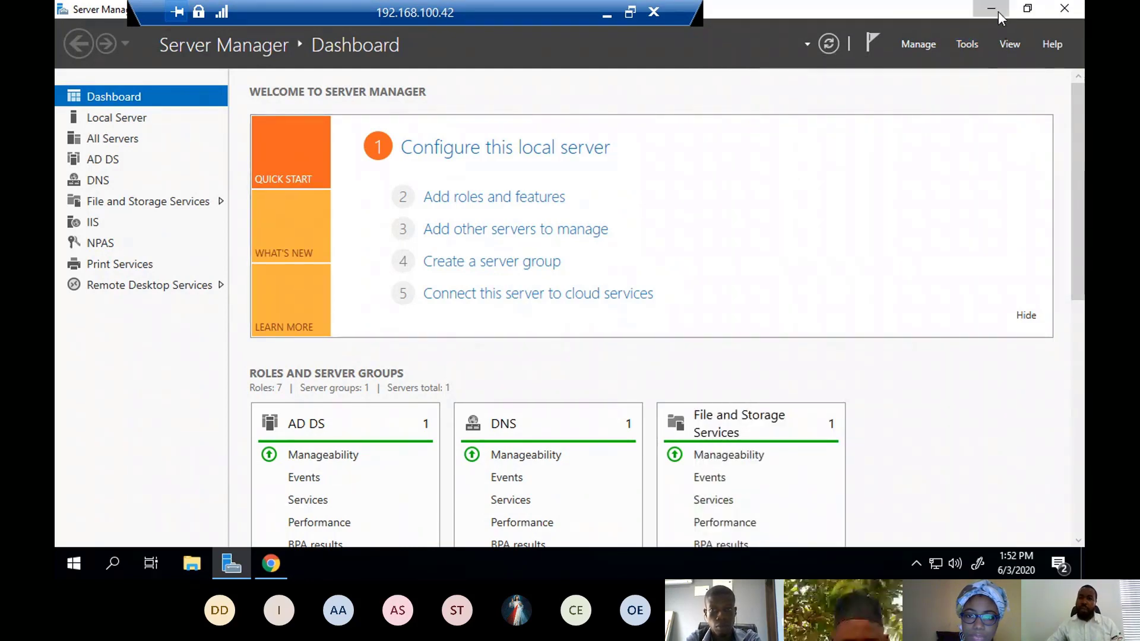
left_click(998, 11)
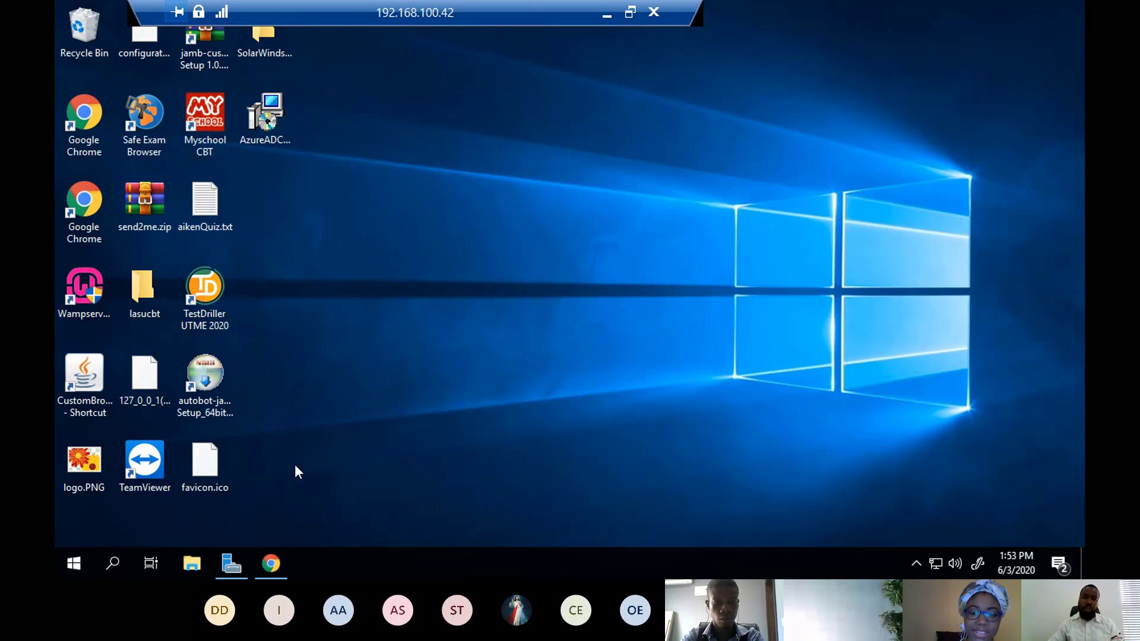
View the Settings > Domains page in the admin center, then return to Server Manager.
left_click(272, 564)
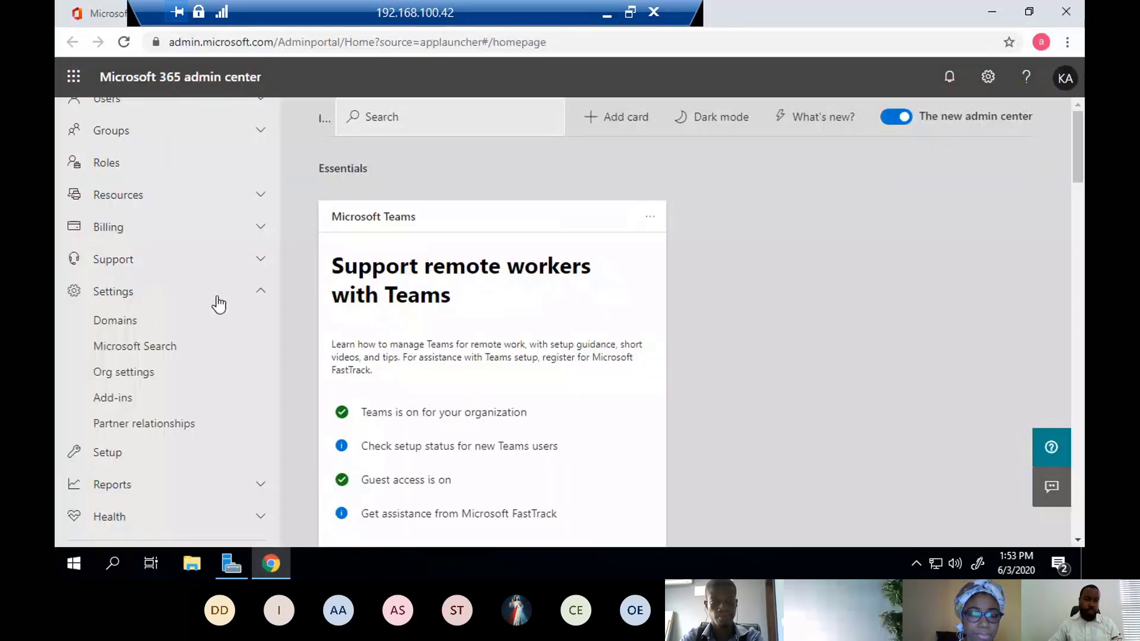
left_click(143, 324)
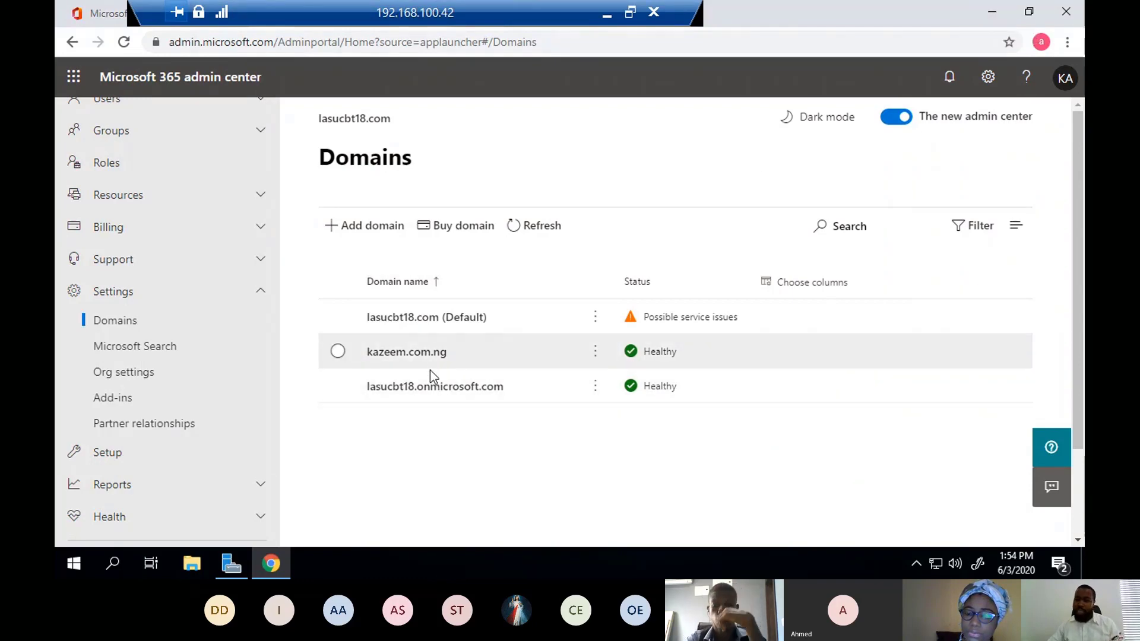
left_click(231, 564)
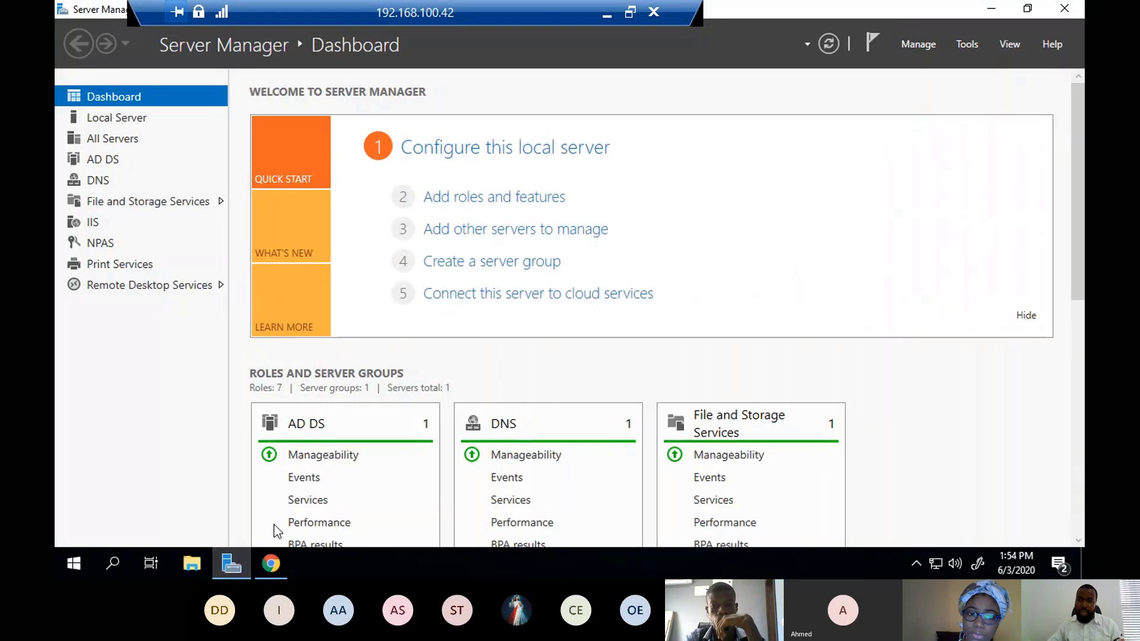
Launch Active Directory Domains and Trusts from Server Manager's Tools menu.
left_click(970, 47)
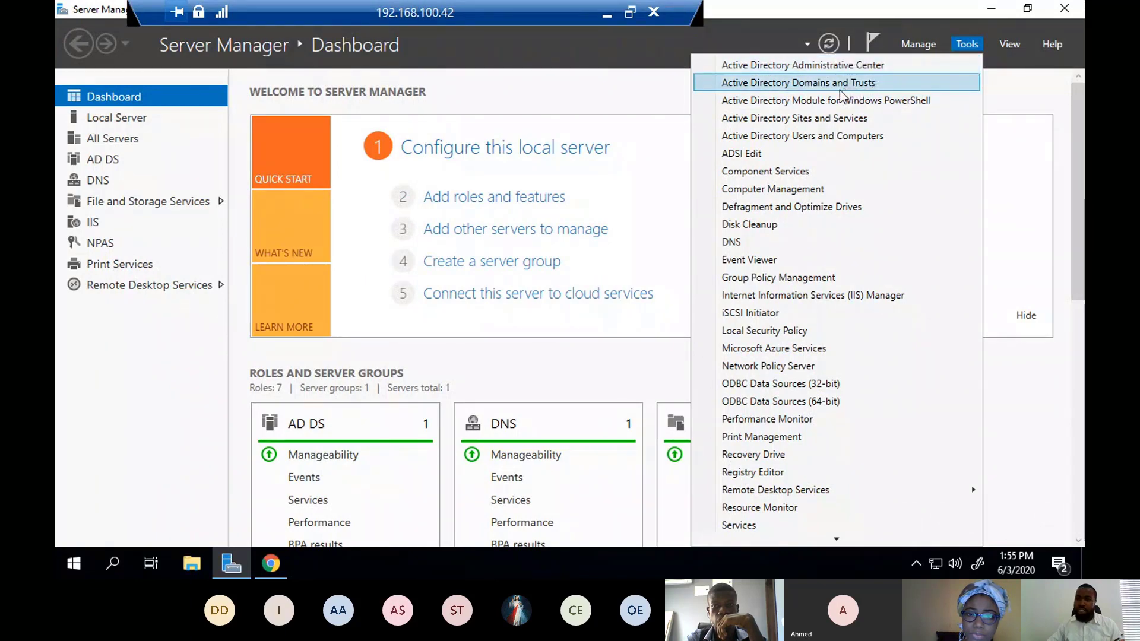
left_click(814, 85)
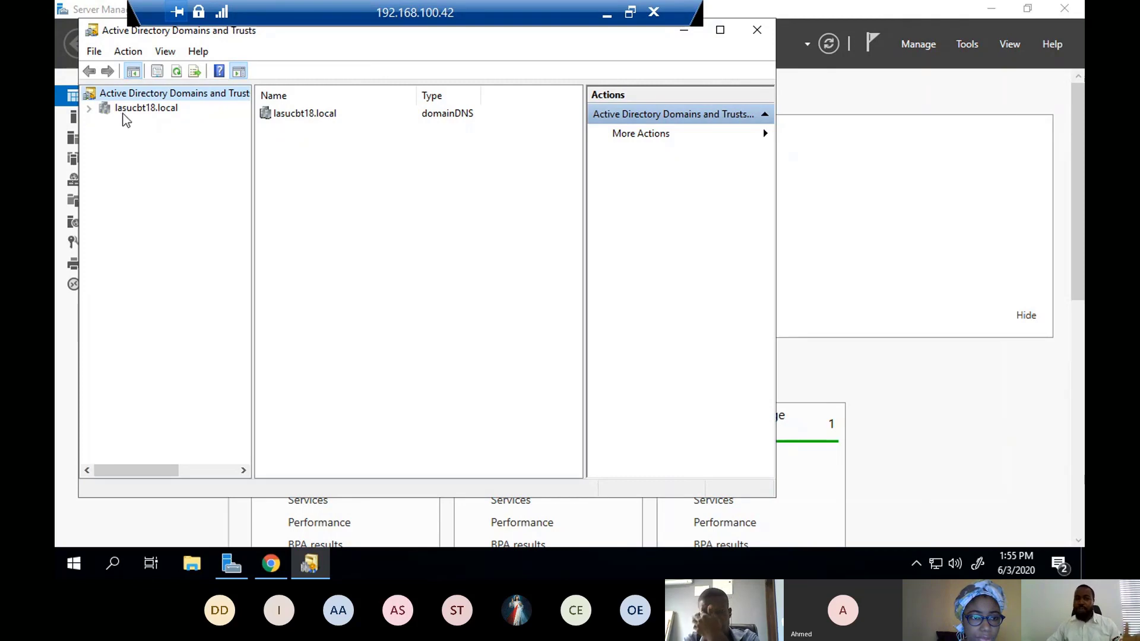
Check that the root's UPN suffix list includes kazeem.com.ng, confirm, and close the console.
left_click(89, 109)
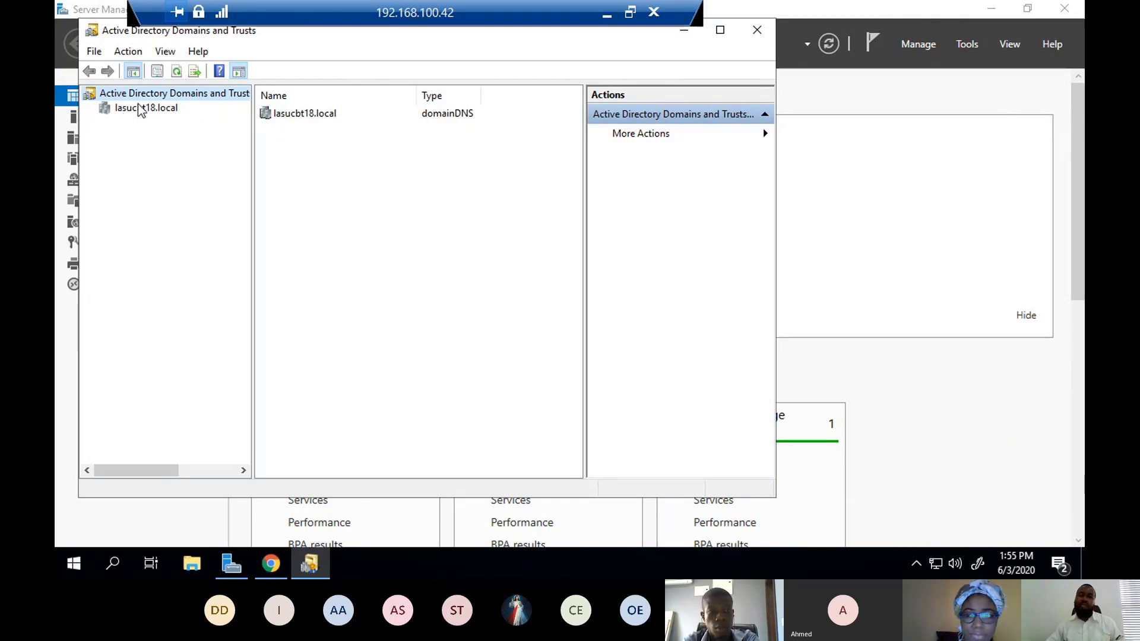
right_click(174, 98)
left_click(233, 245)
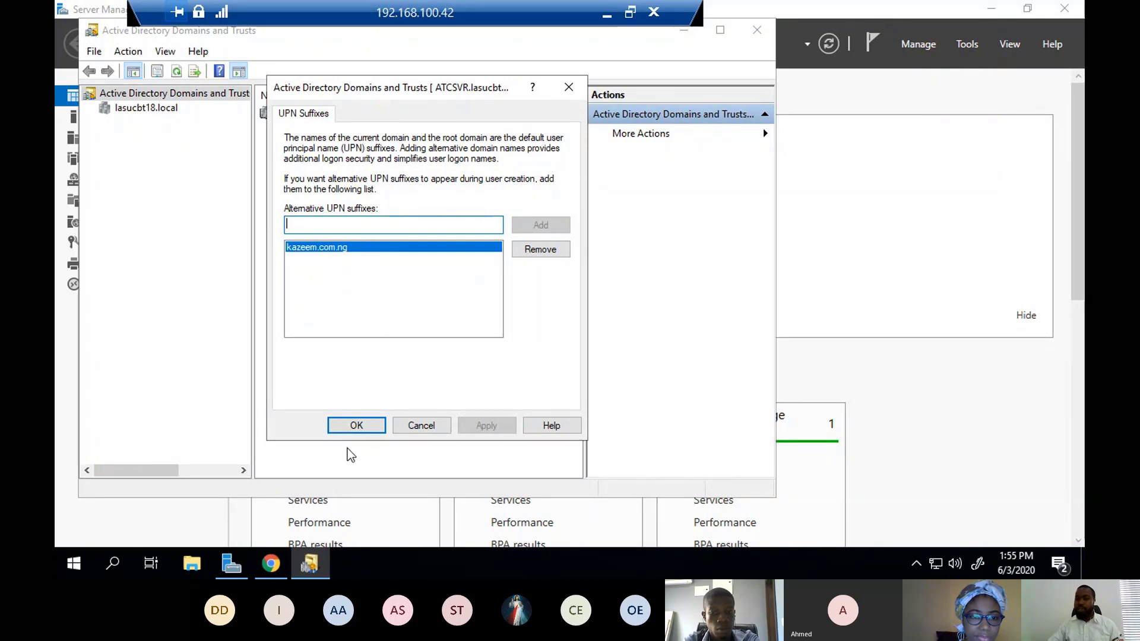
left_click(355, 426)
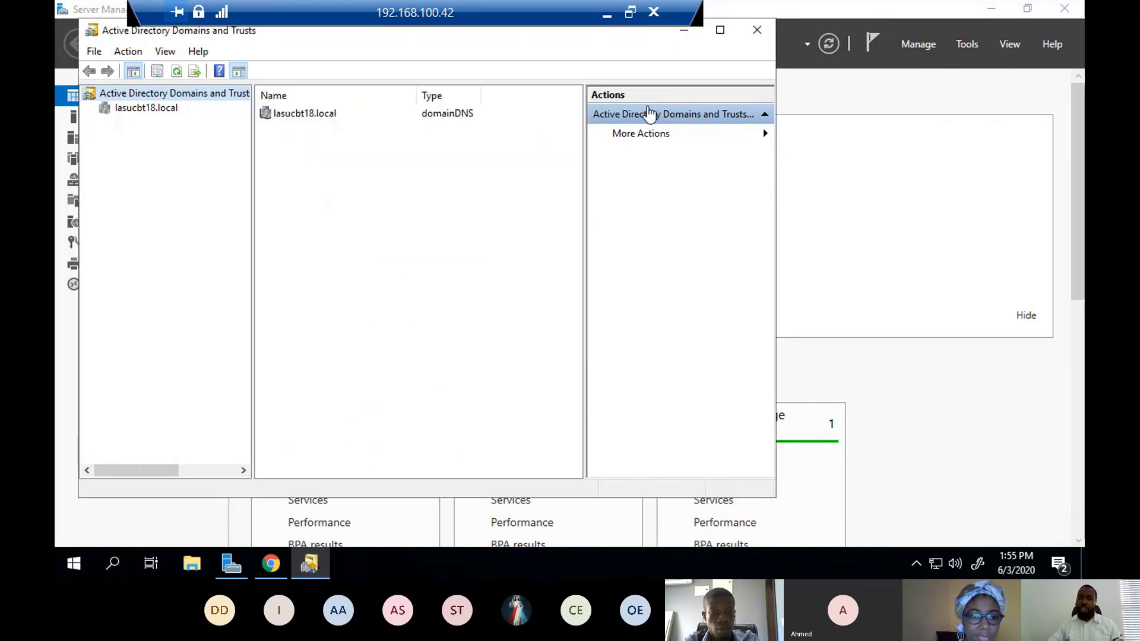
left_click(765, 32)
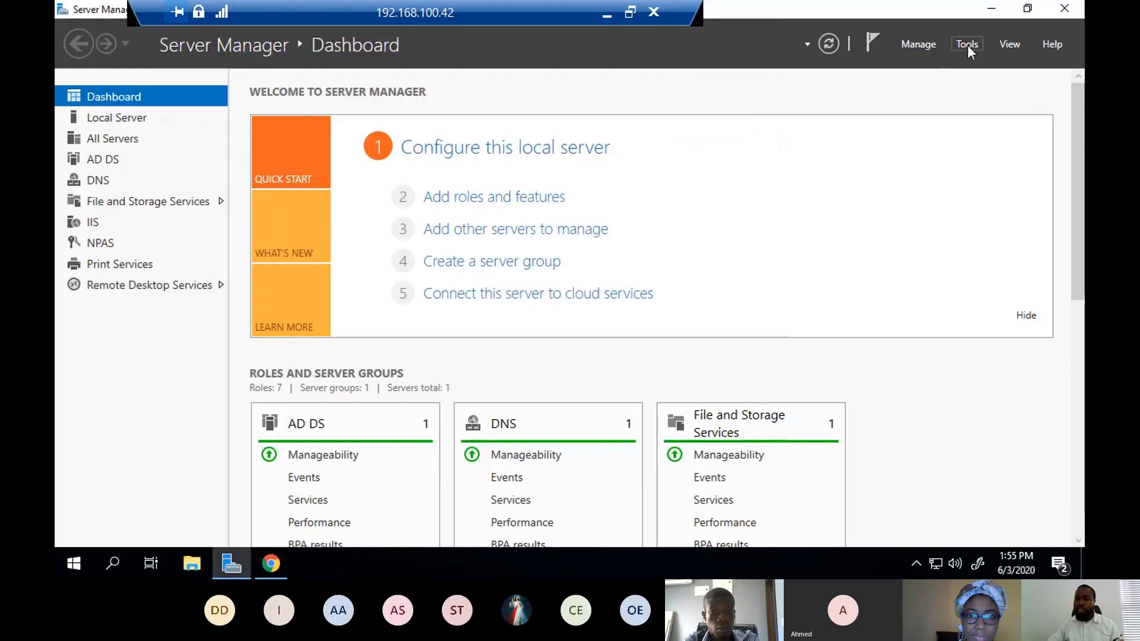
Open Users and Computers and show the first USERS-container user's Account tab properties.
left_click(967, 44)
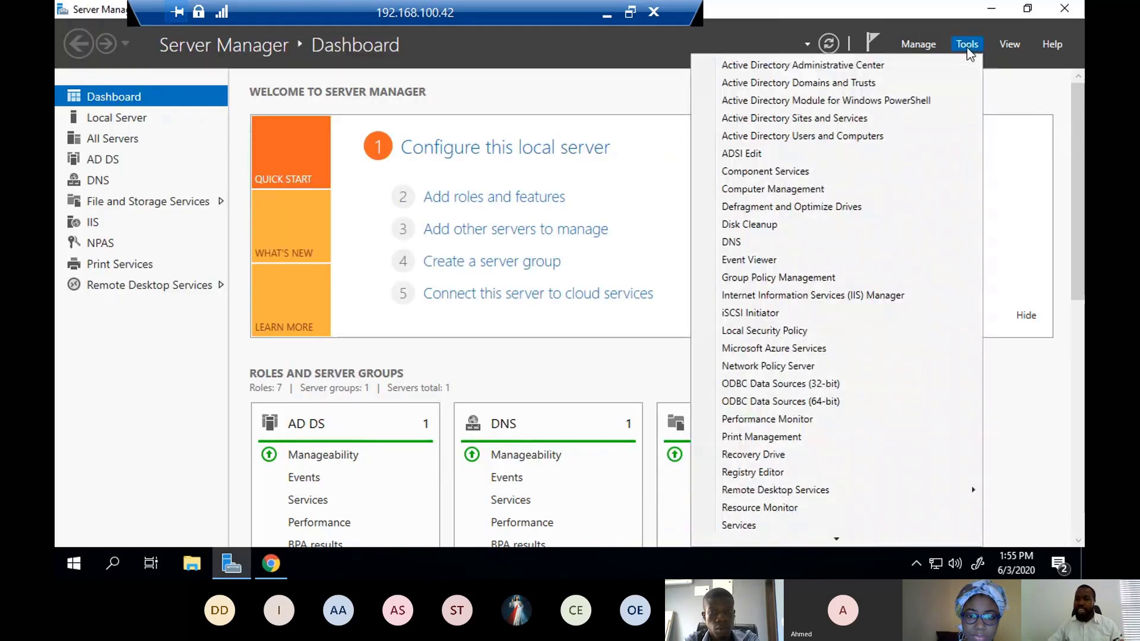
left_click(807, 138)
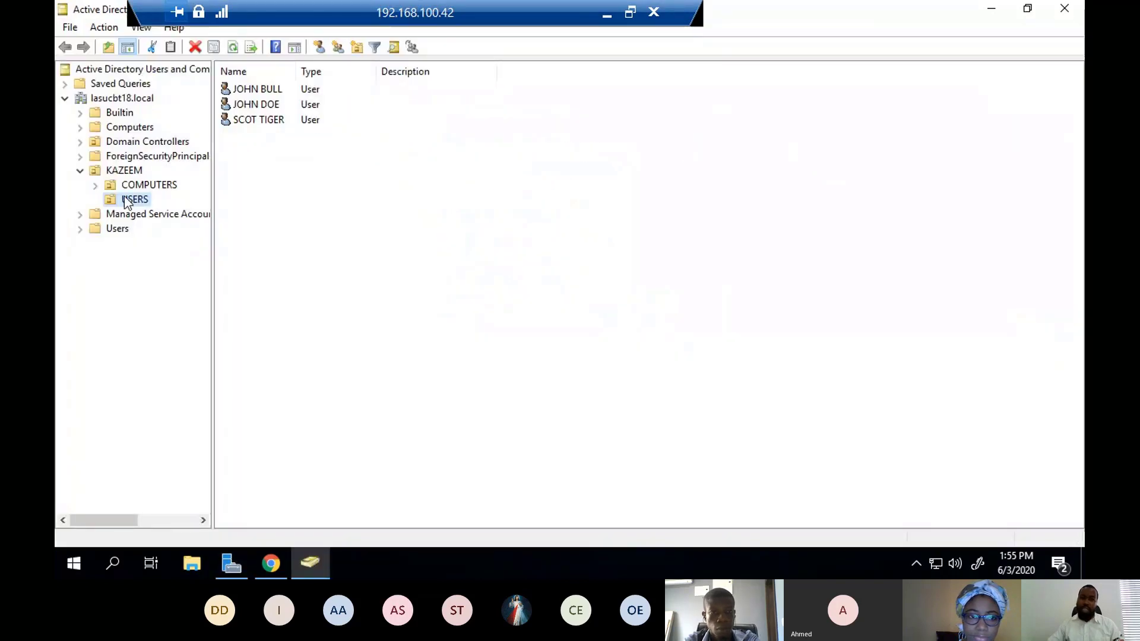
left_click(118, 173)
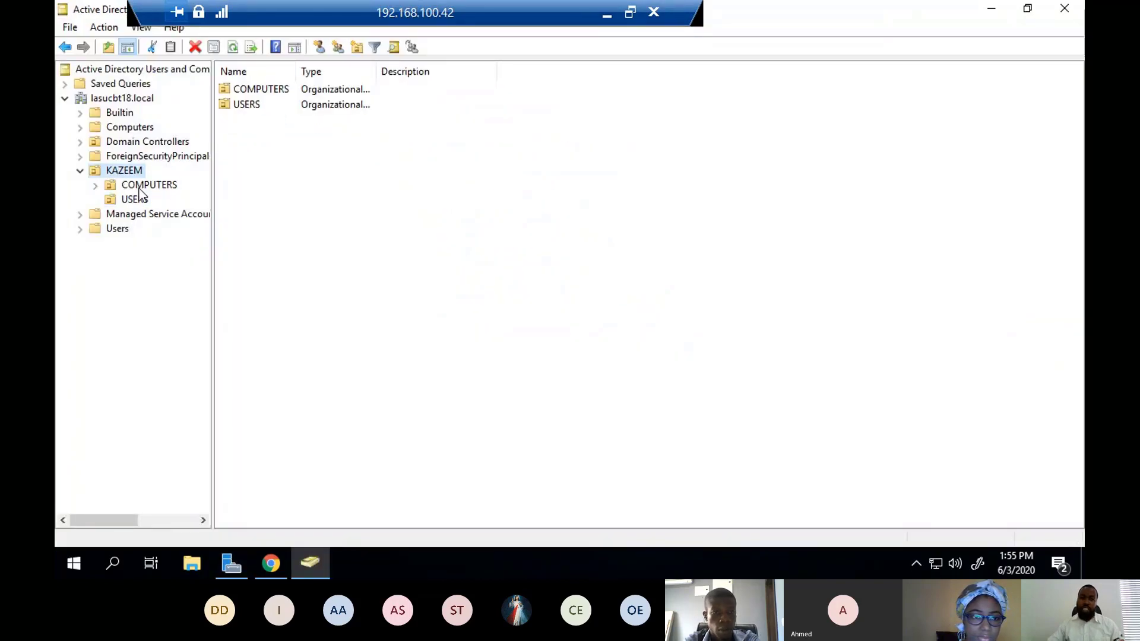
left_click(144, 185)
left_click(139, 200)
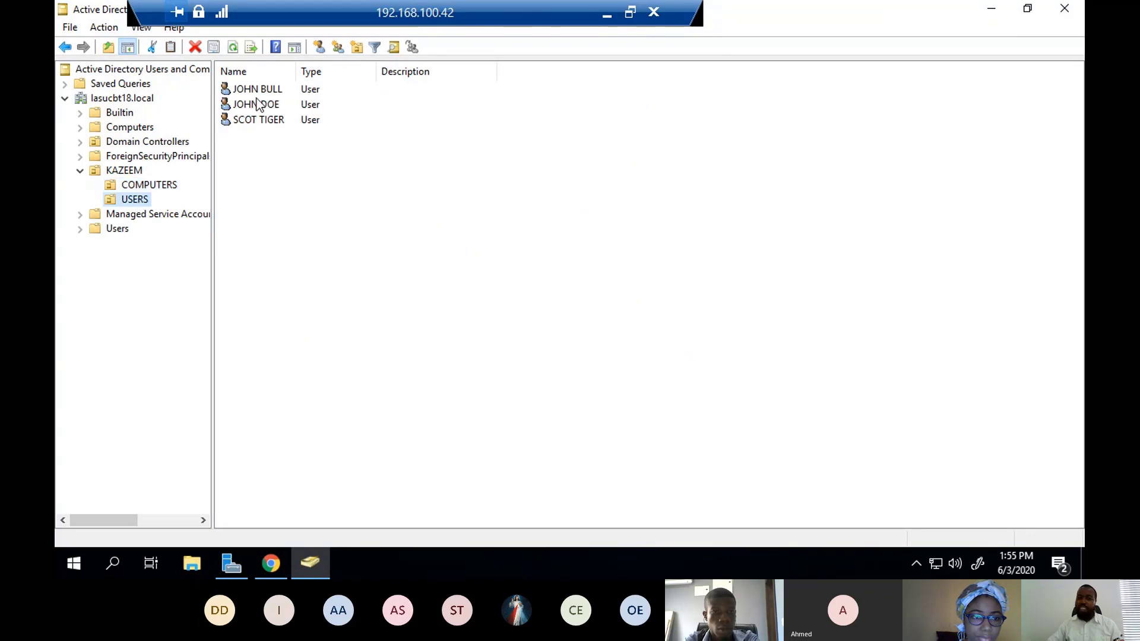
right_click(261, 90)
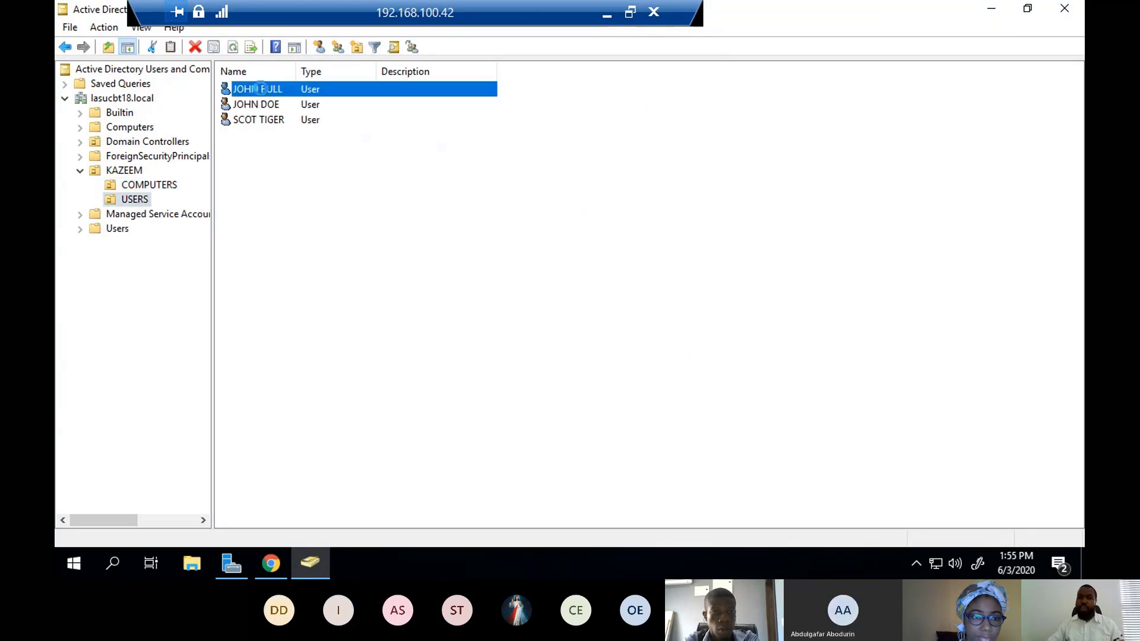
left_click(320, 311)
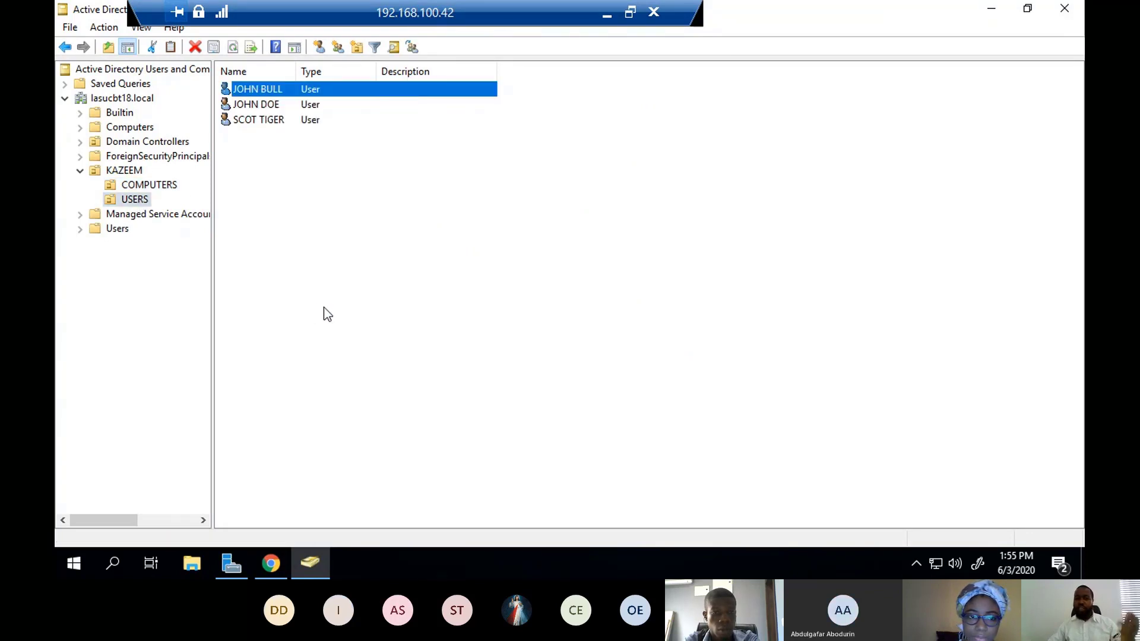
left_click(532, 124)
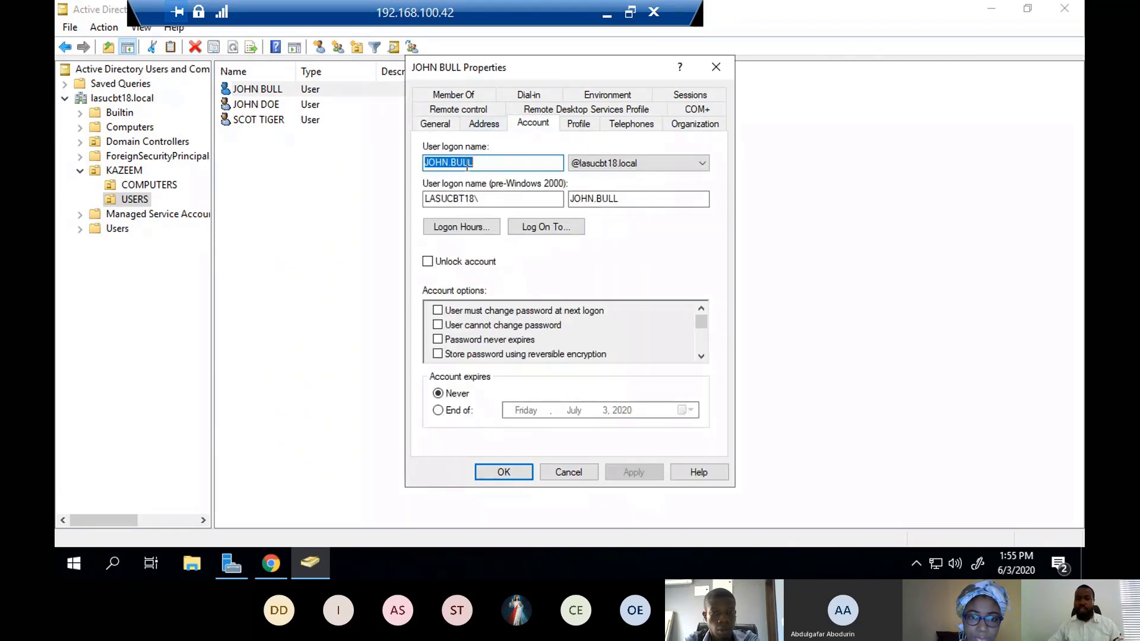
left_click(603, 169)
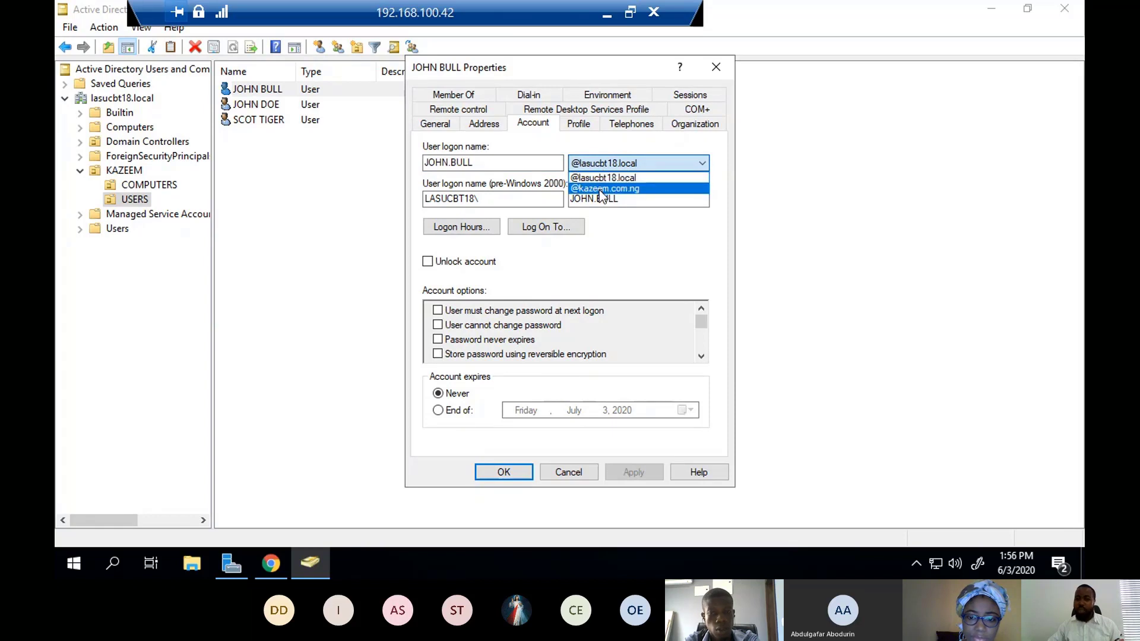
left_click(601, 189)
left_click(504, 472)
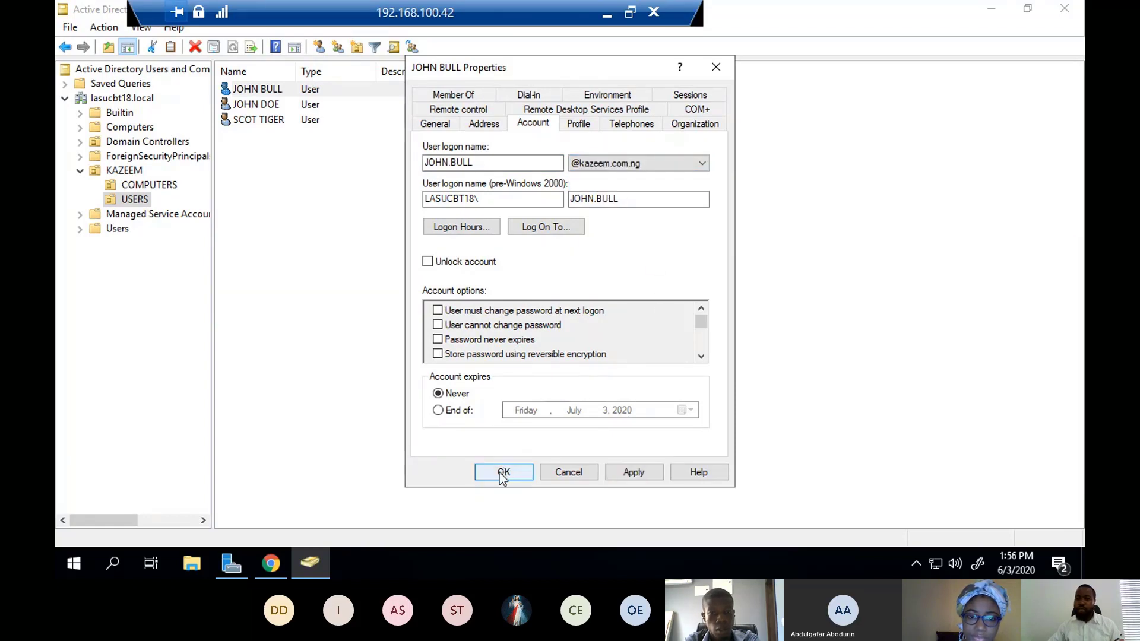
left_click_drag(293, 191, 268, 108)
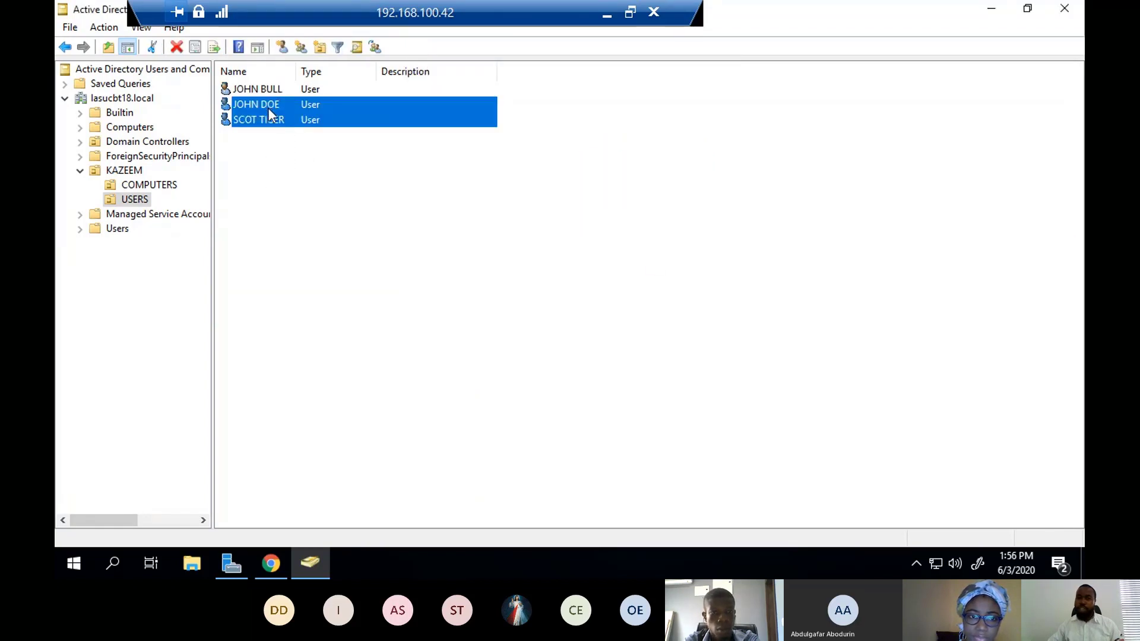
right_click(268, 108)
left_click(344, 294)
left_click(472, 95)
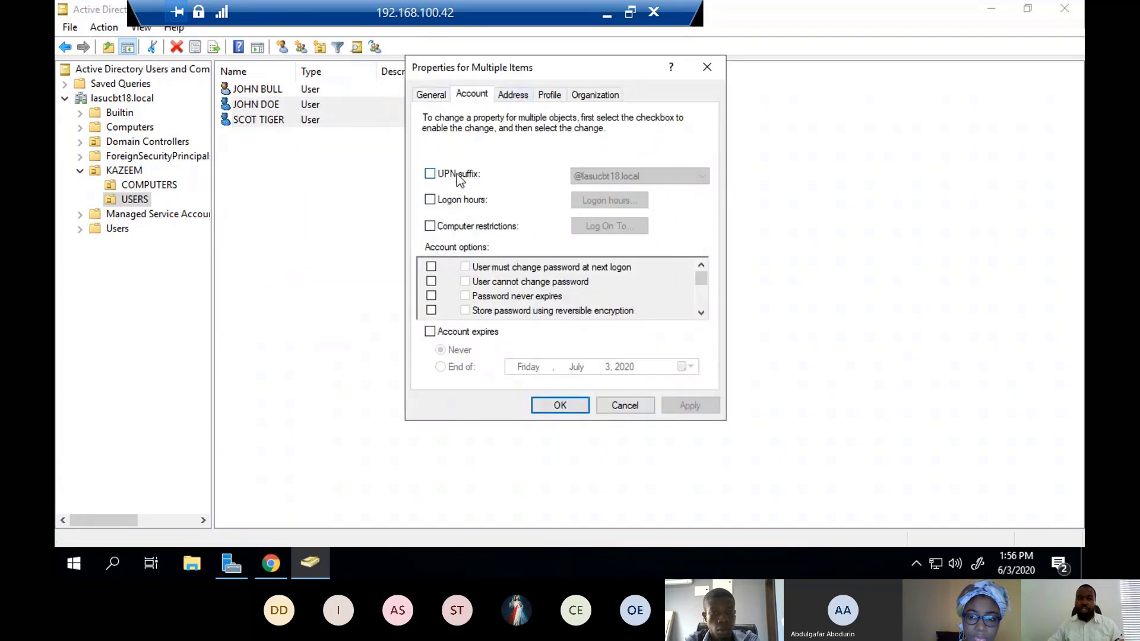
left_click(460, 174)
left_click(617, 177)
left_click(617, 202)
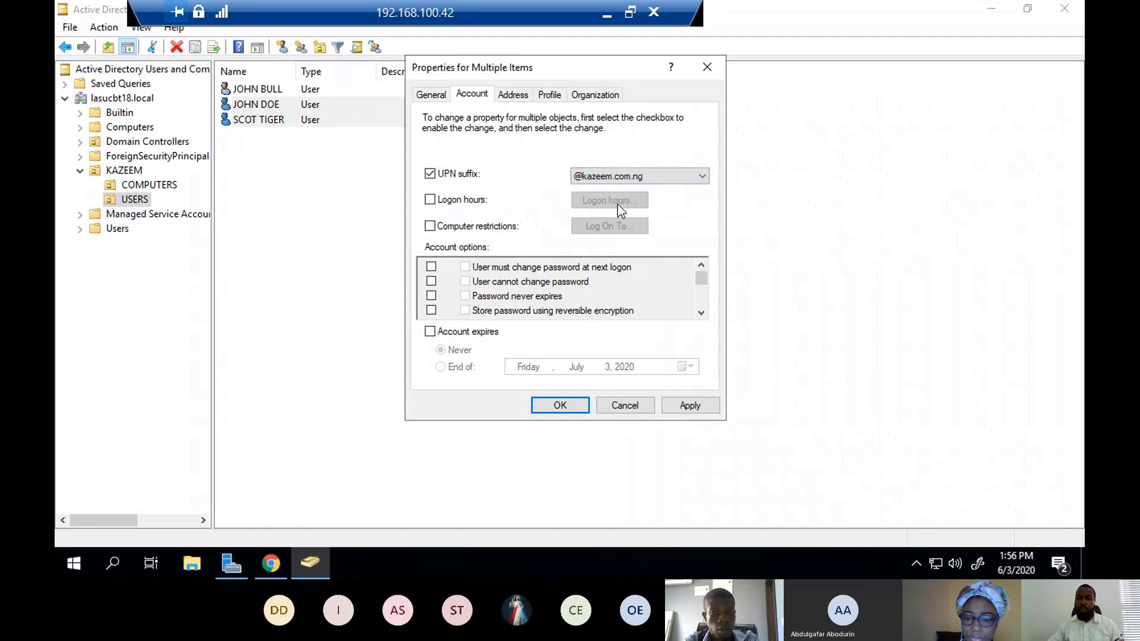
left_click(560, 405)
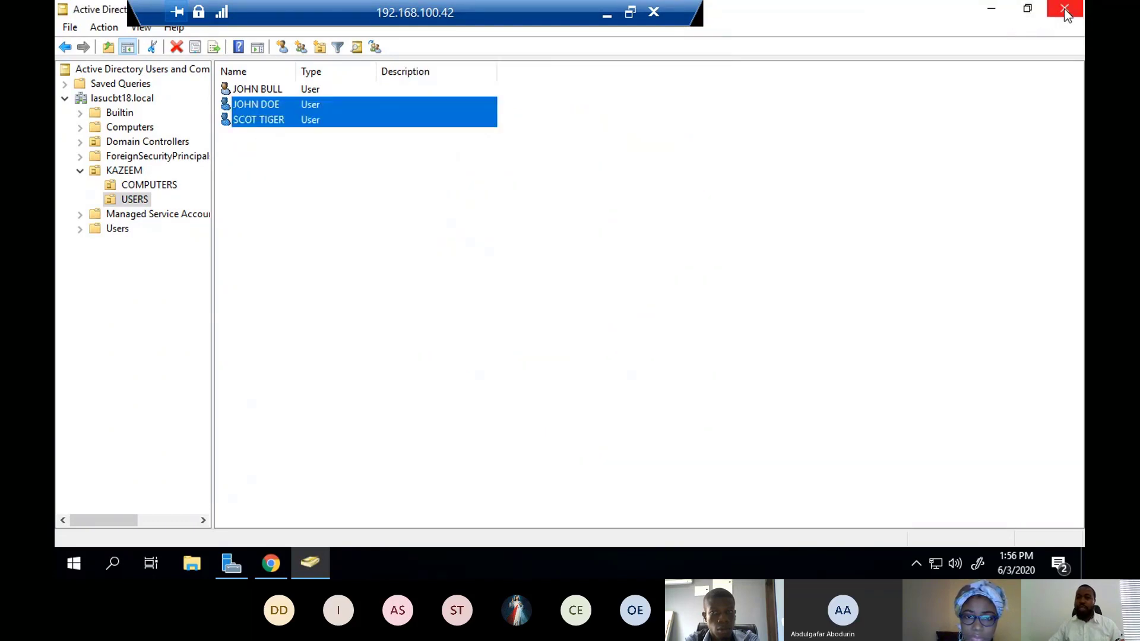
Minimize Users and Computers, Server Manager and Chrome to clear the desktop.
left_click(998, 10)
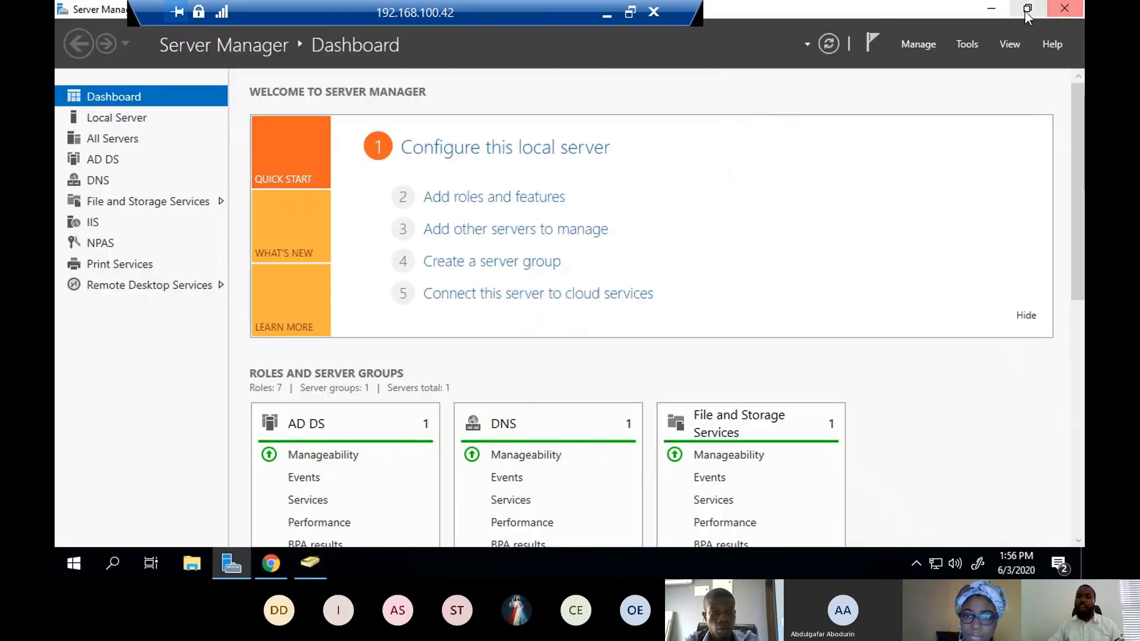
left_click(995, 12)
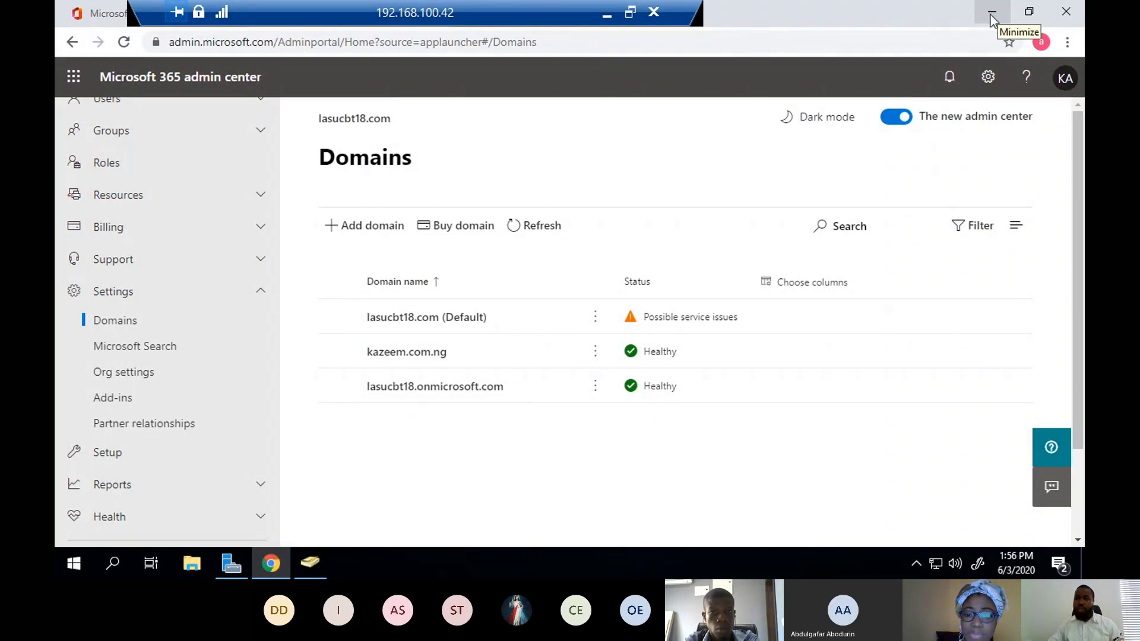
left_click(990, 13)
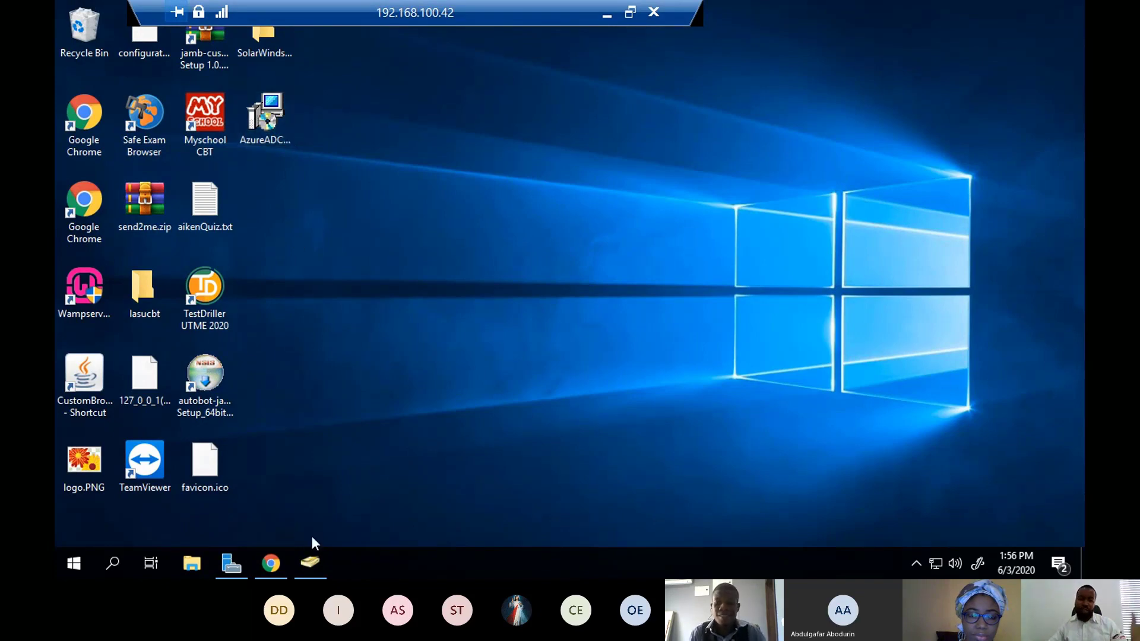
Open Azure Active Directory from the admin center's Admin centers list, then minimize Chrome.
left_click(271, 563)
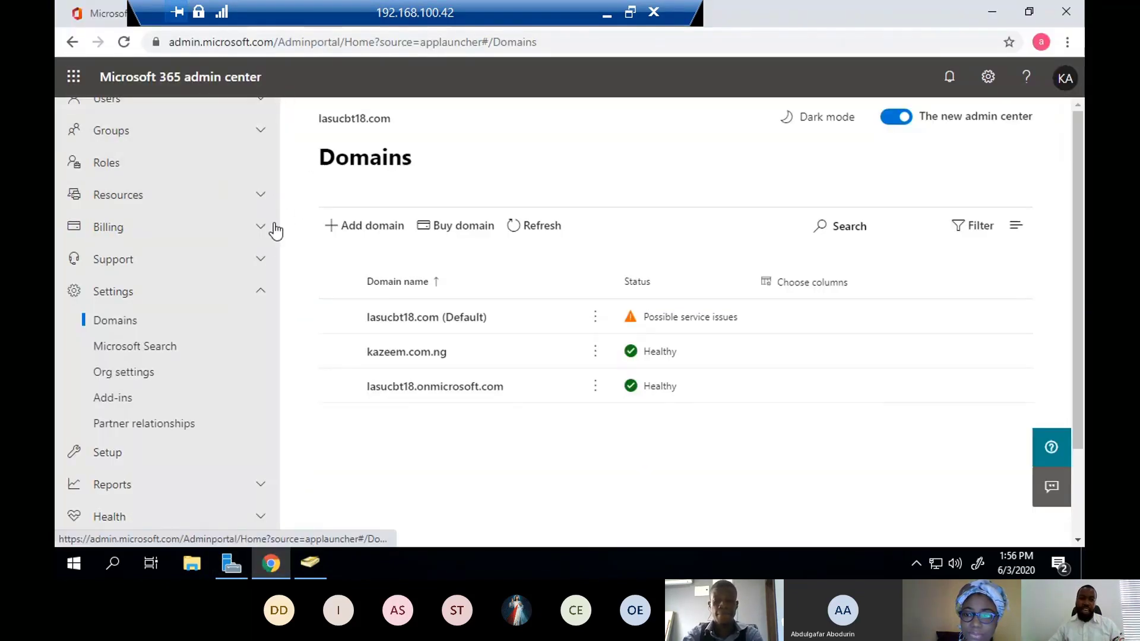
scroll(286, 250, "down", 2)
left_click_drag(286, 302, 283, 397)
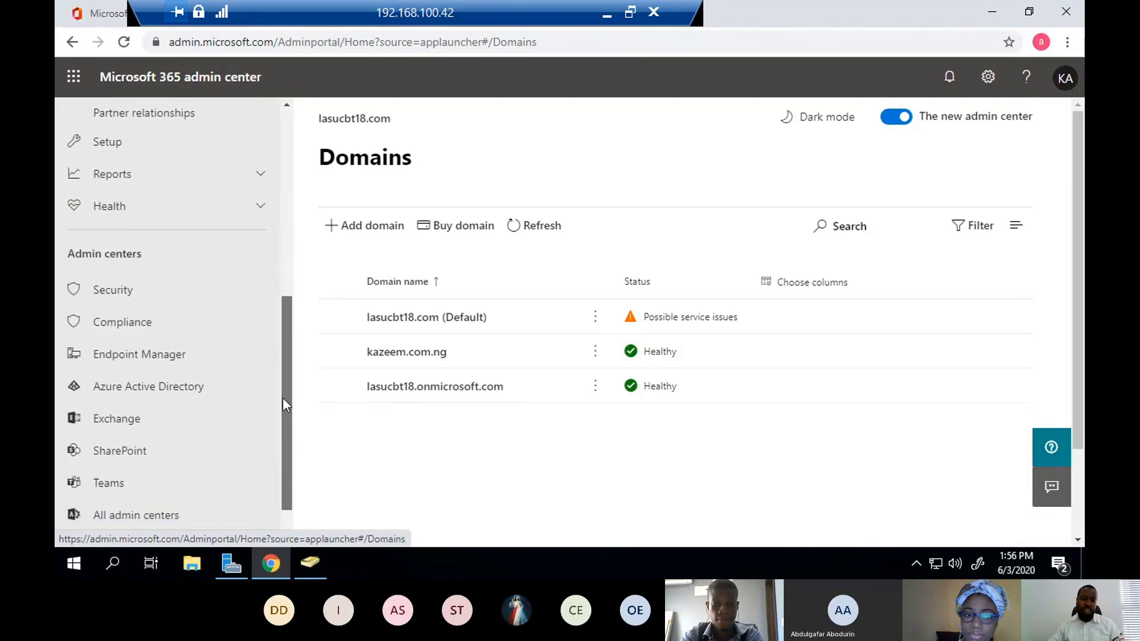
left_click(174, 403)
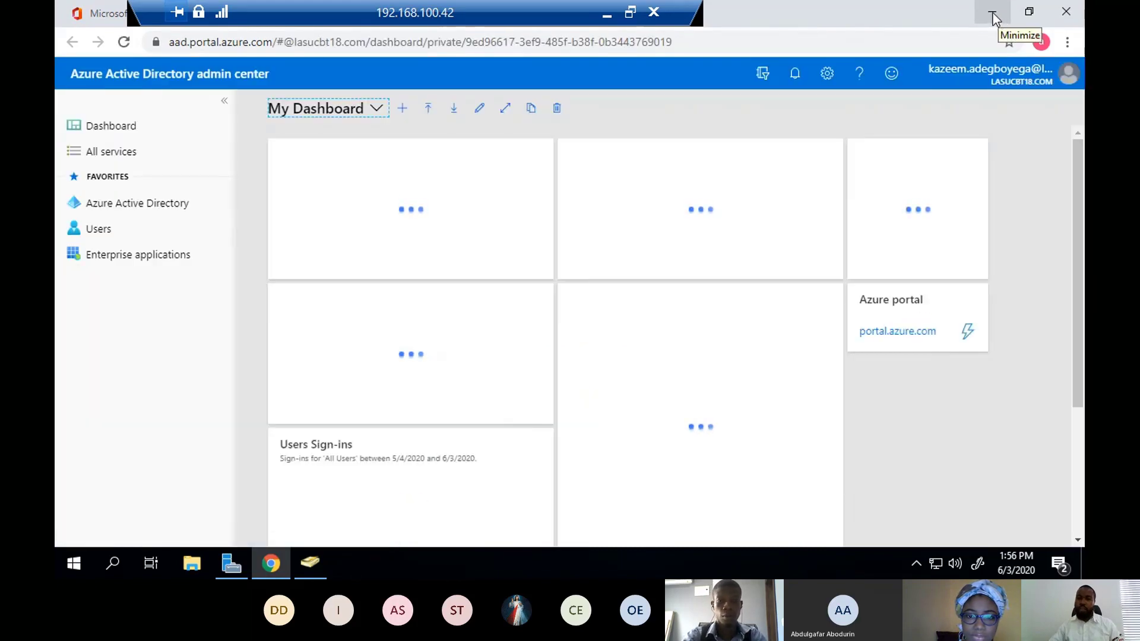
left_click(993, 13)
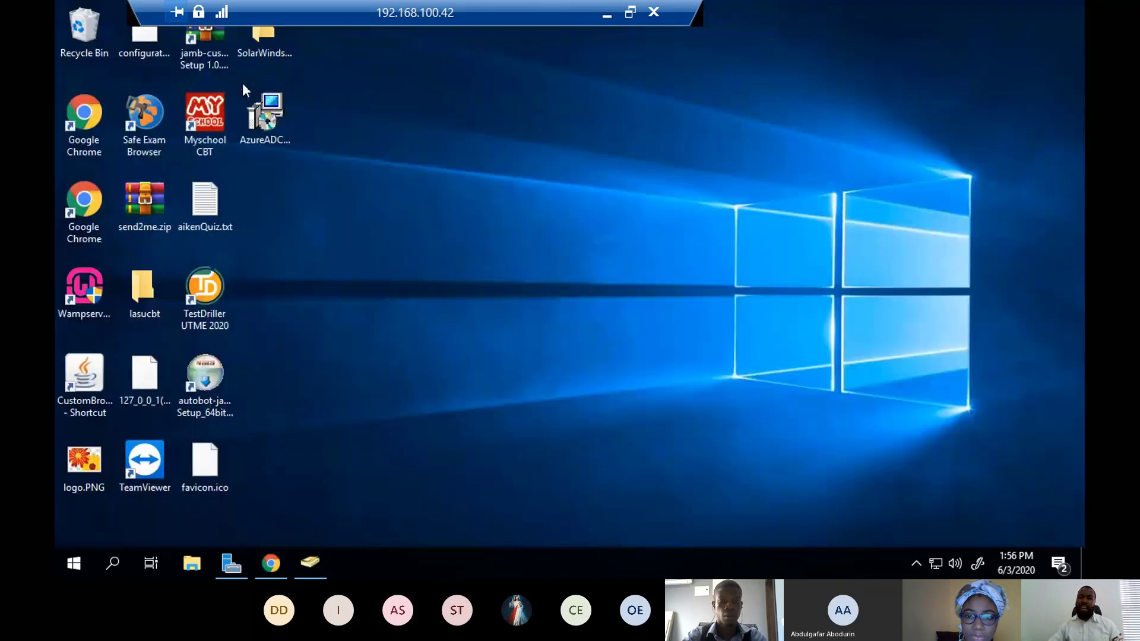
Launch the Azure AD Connect installer, accept the license terms, and choose express settings.
double_click(274, 122)
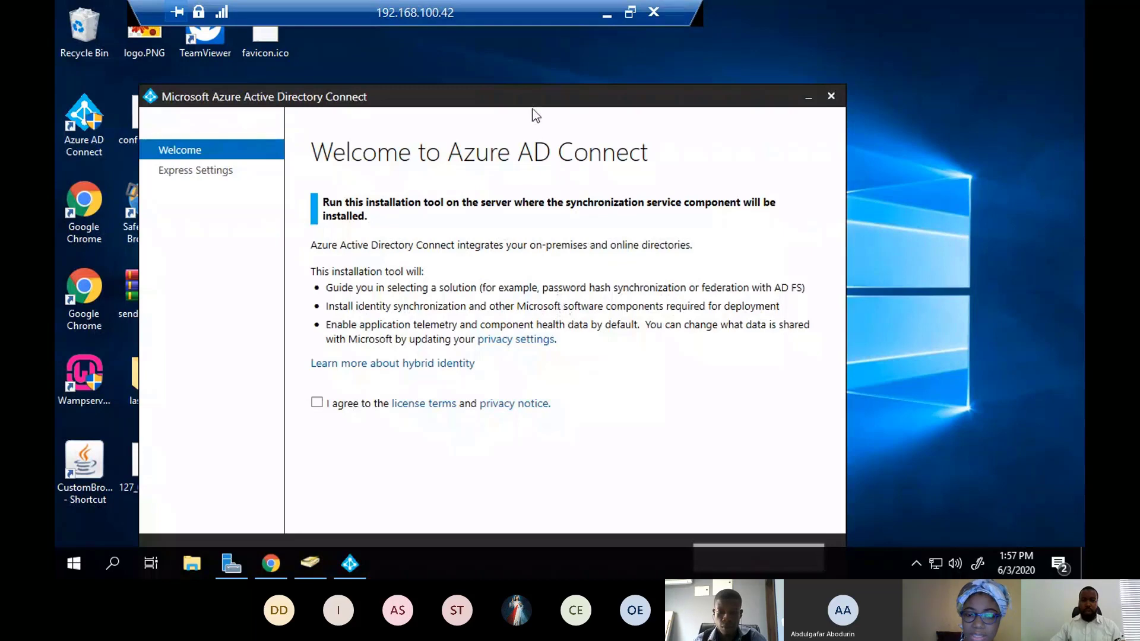
left_click_drag(534, 100, 568, 70)
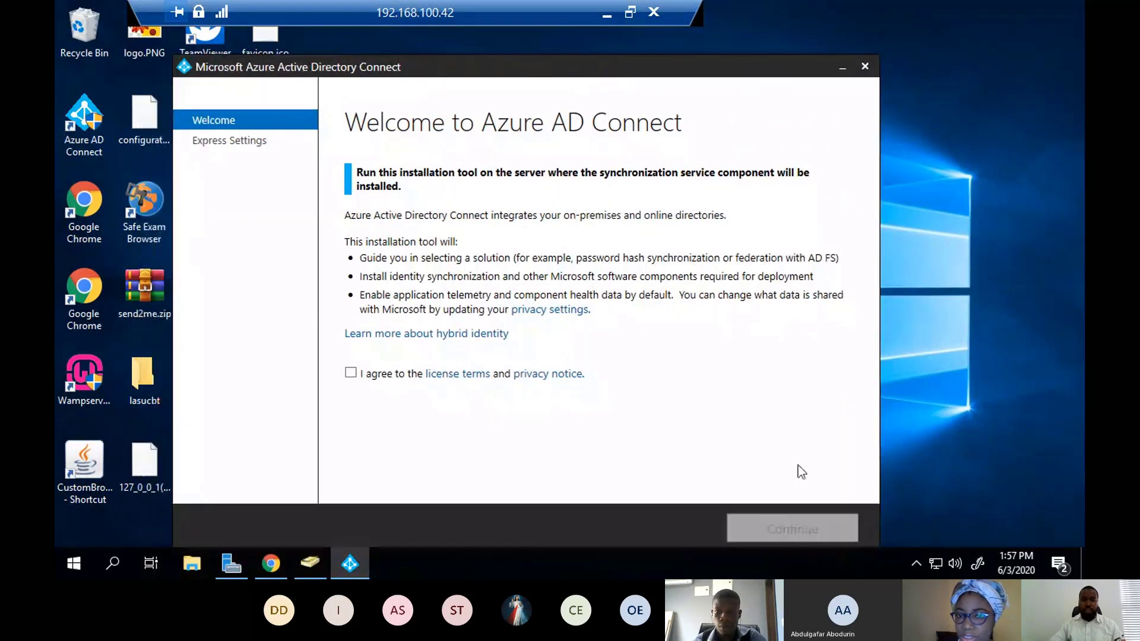
left_click(350, 374)
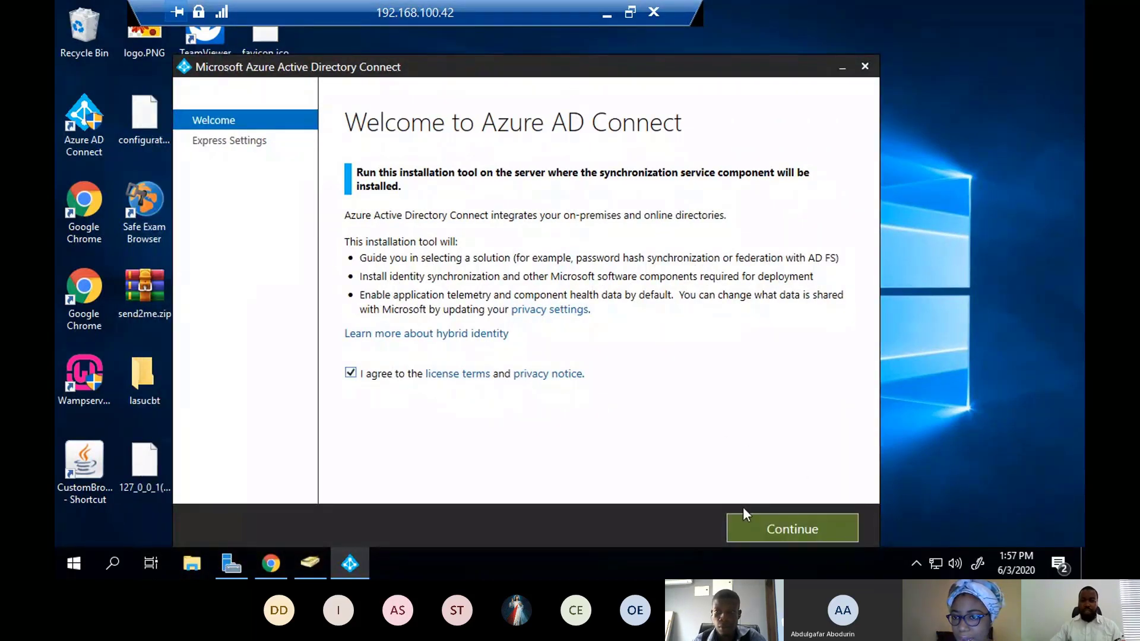
left_click(778, 536)
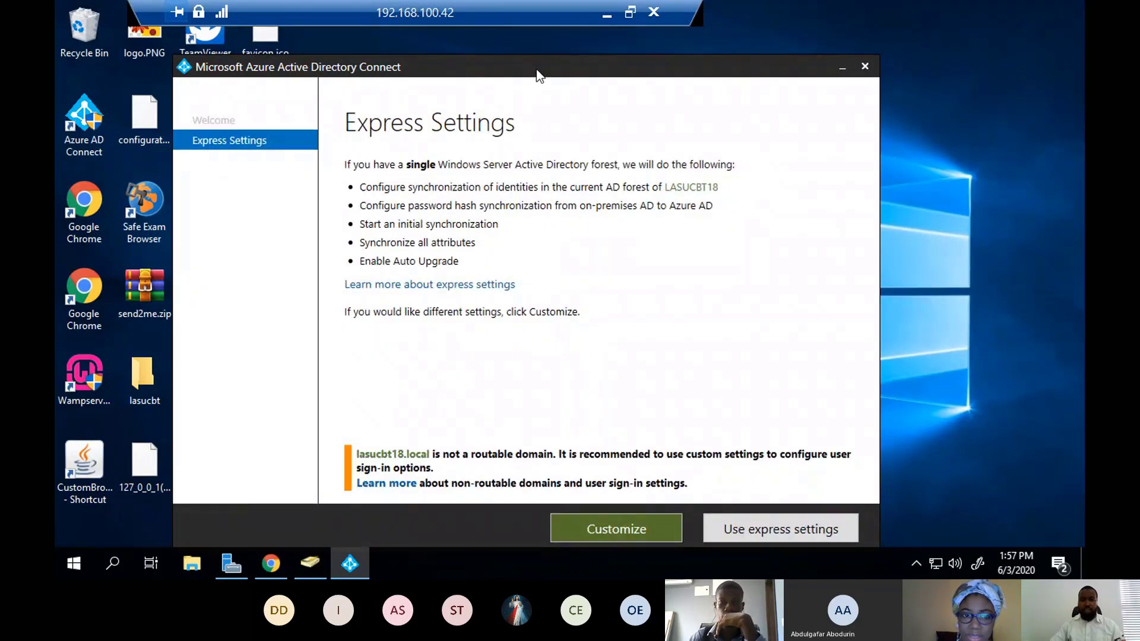
left_click_drag(537, 74, 553, 68)
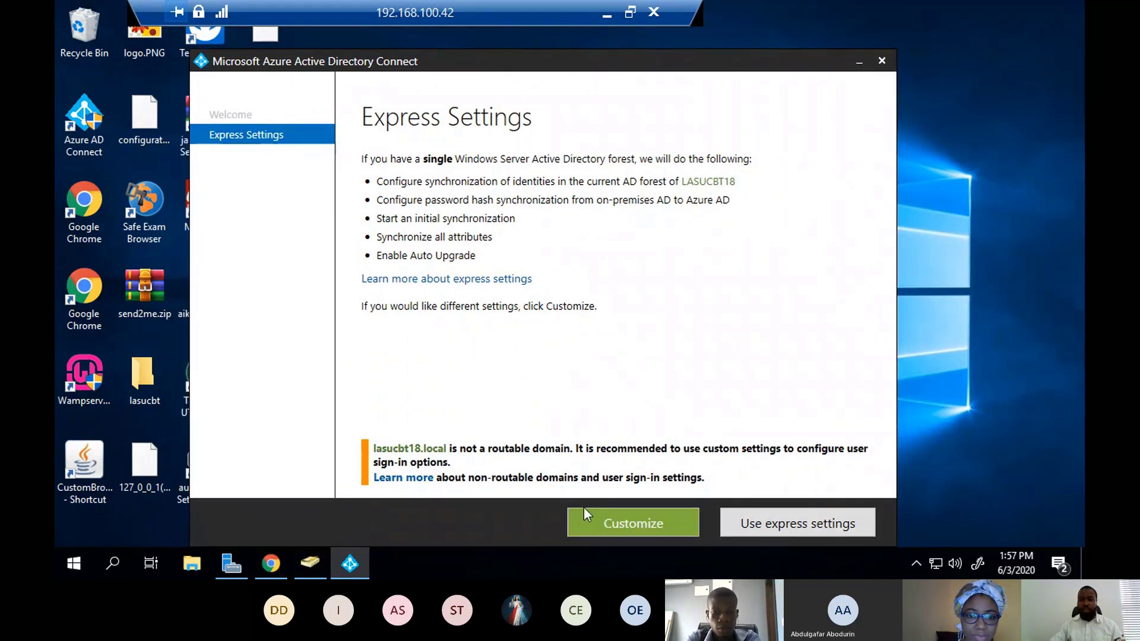
left_click(799, 522)
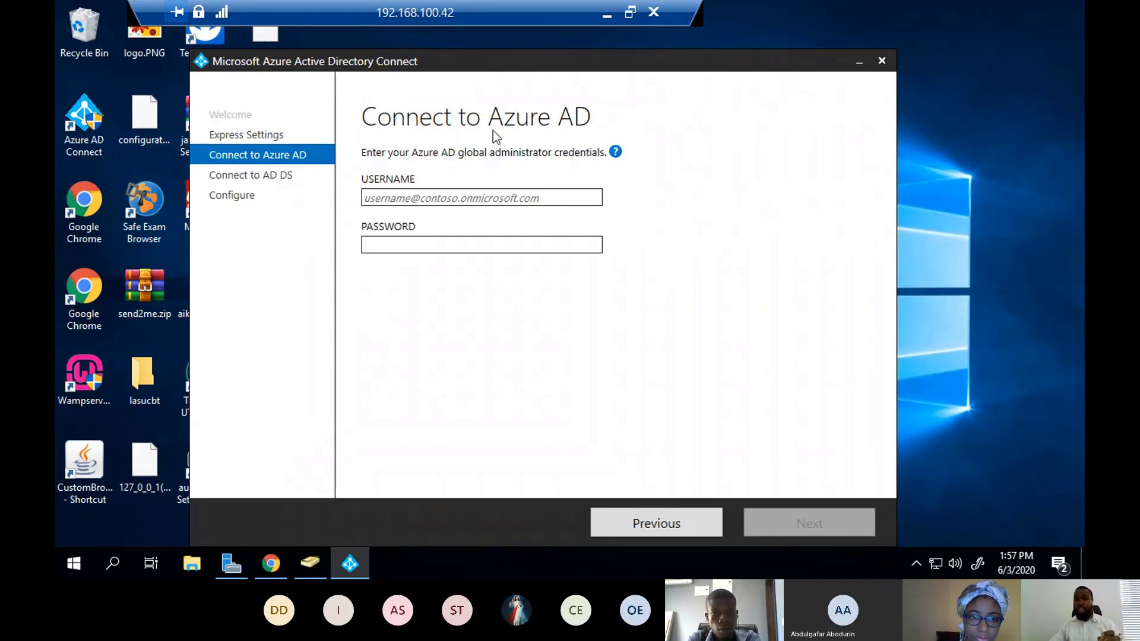
Enter the global admin's lasucbt18.com username and password in the wizard and submit them.
left_click(557, 201)
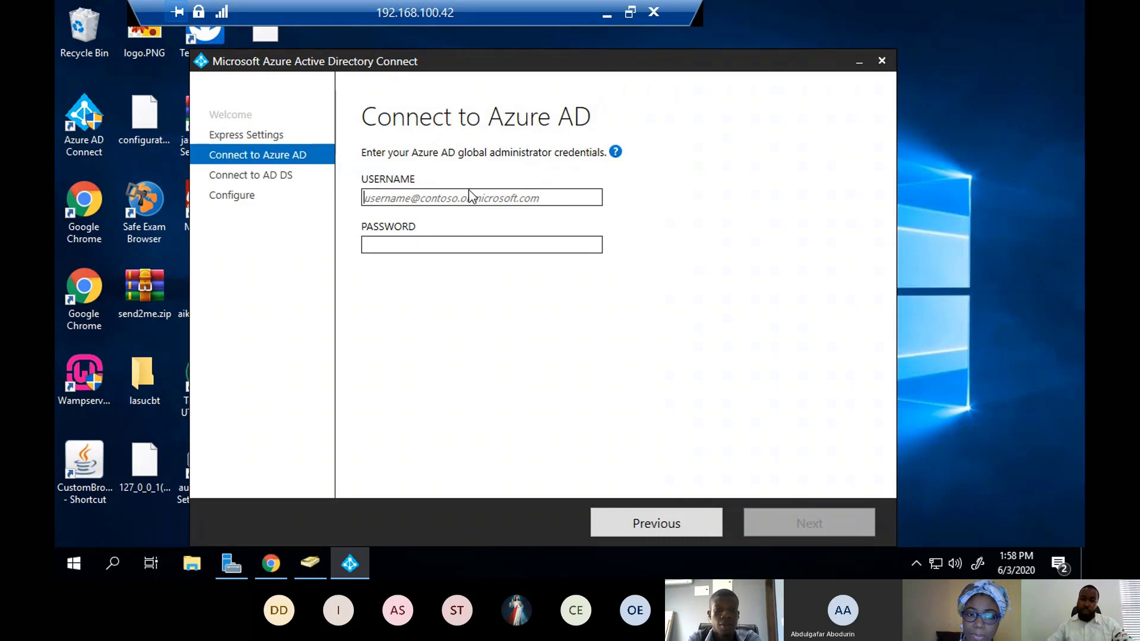
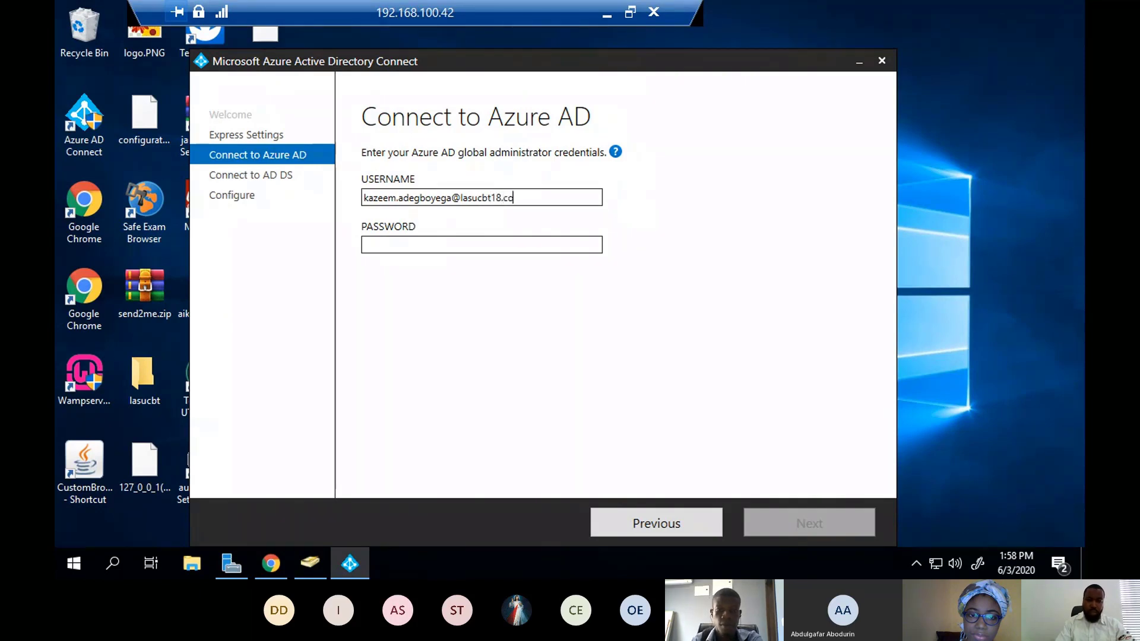
left_click(444, 246)
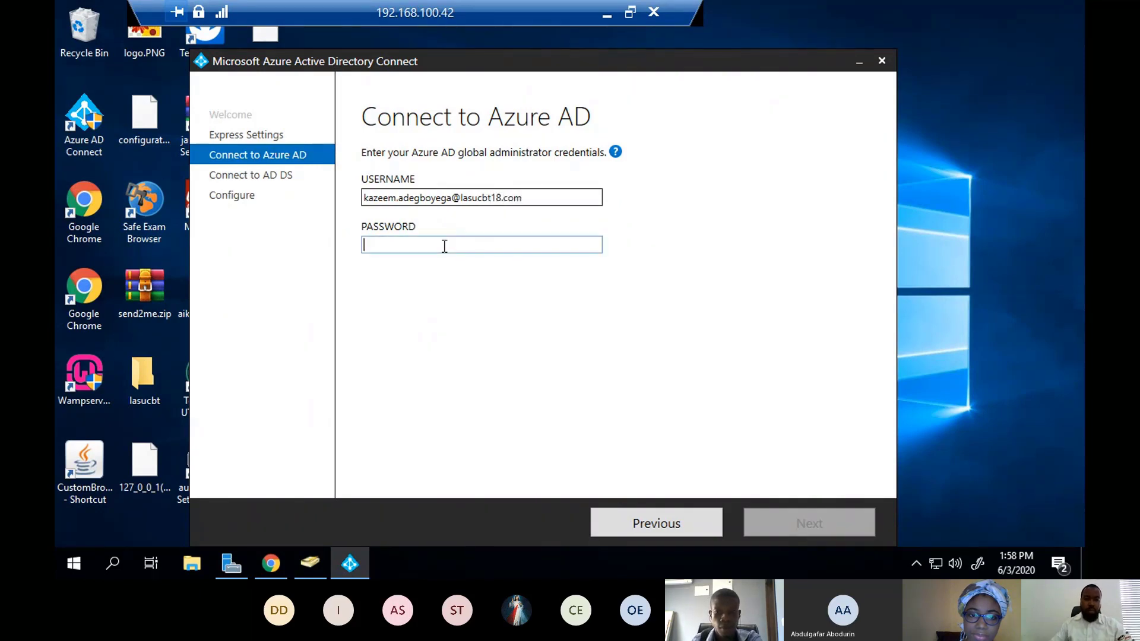
type("•••••••••••••")
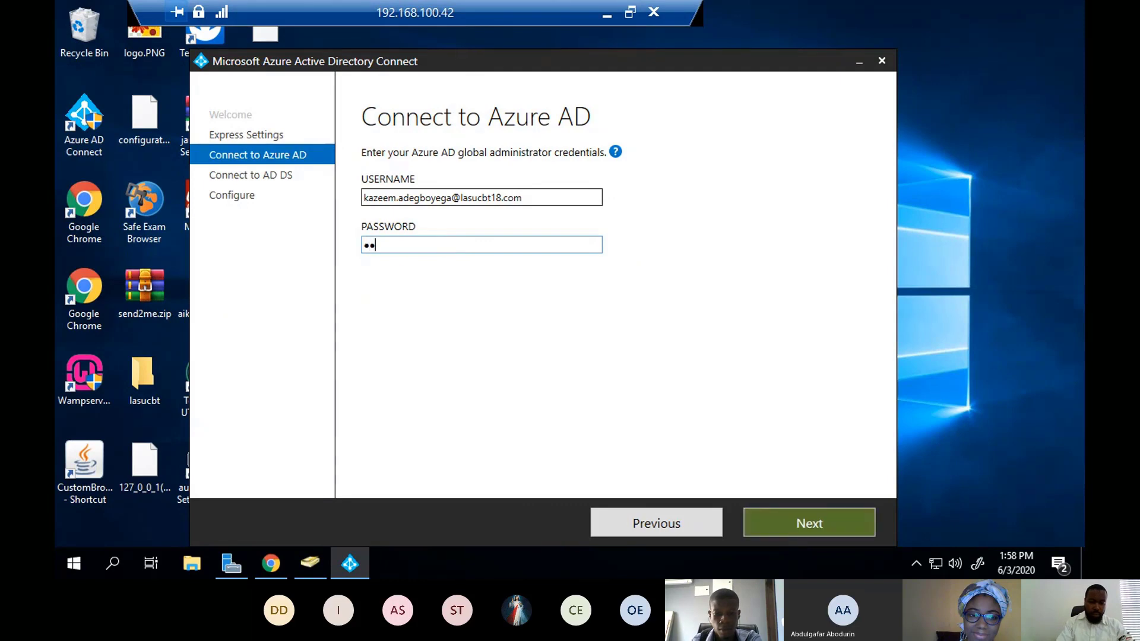
type("••")
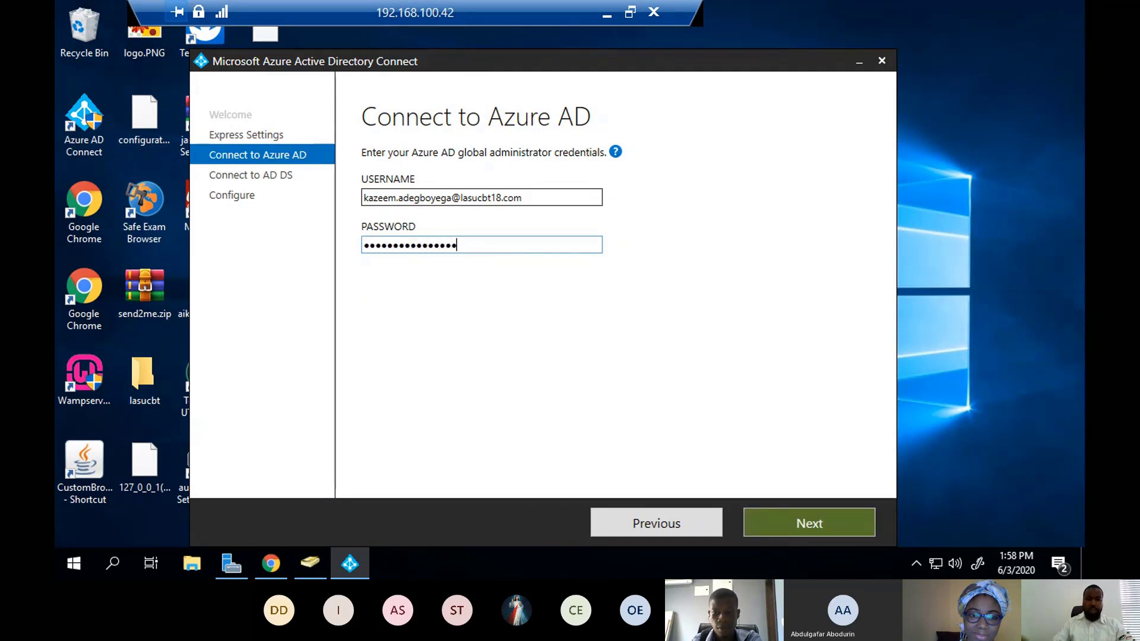
left_click(811, 526)
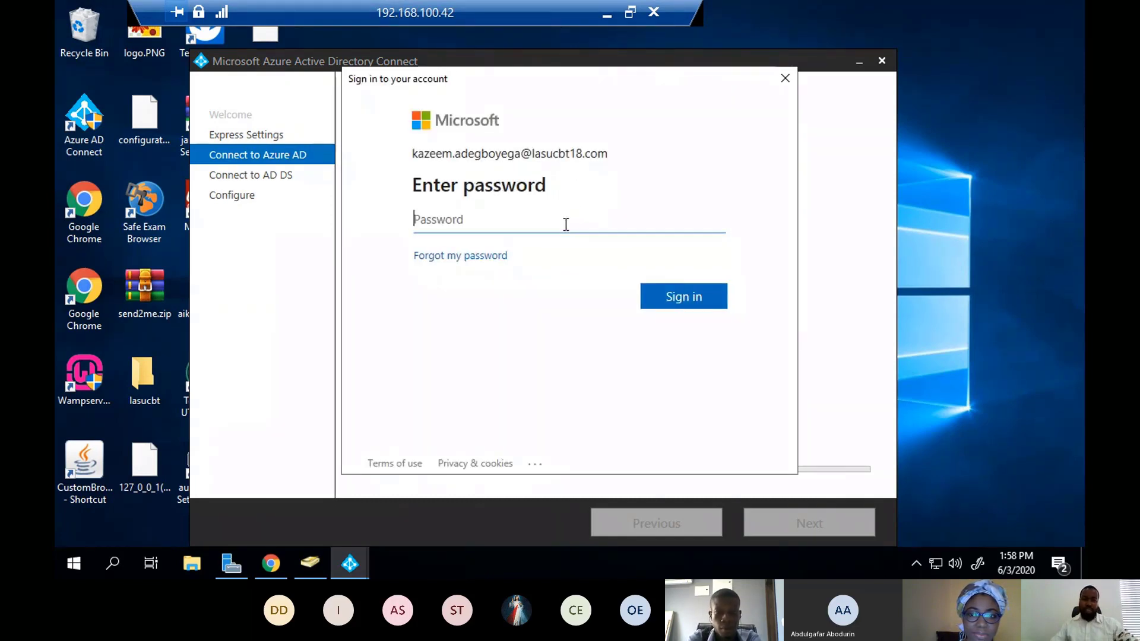
Complete the Microsoft sign-in with the account password and the SMS verification code.
type("••••••••")
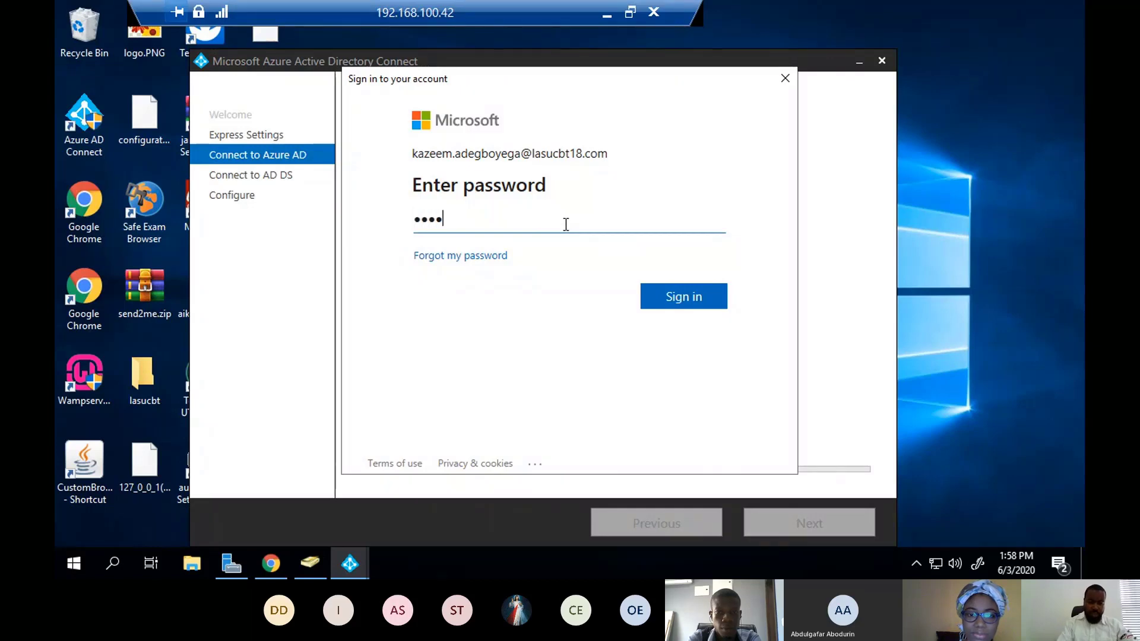
type("••••••")
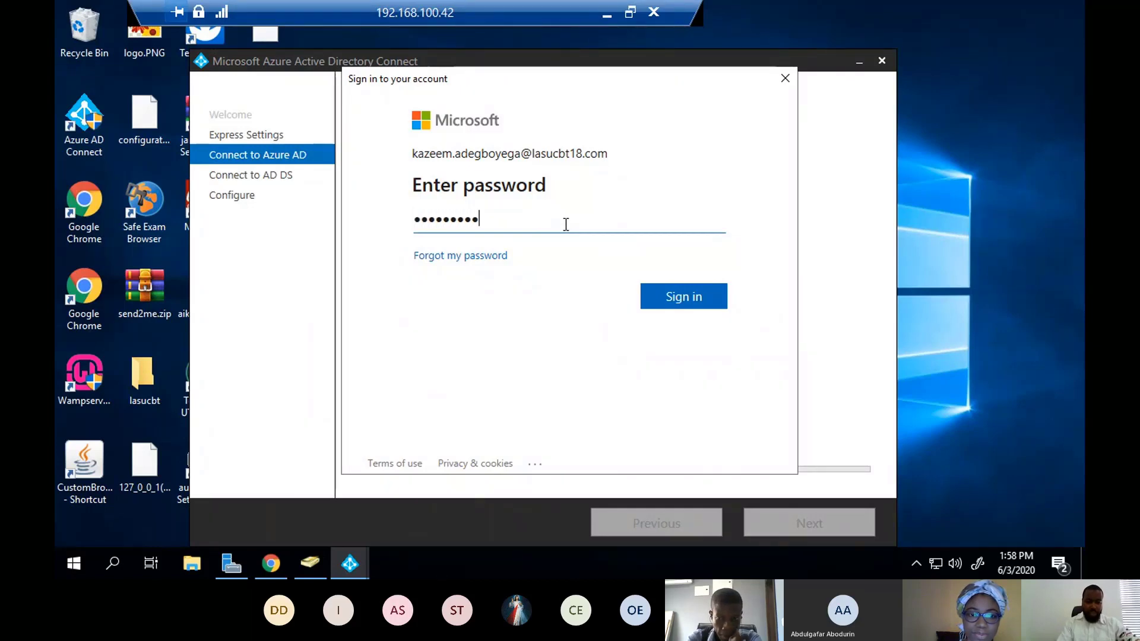
type("•")
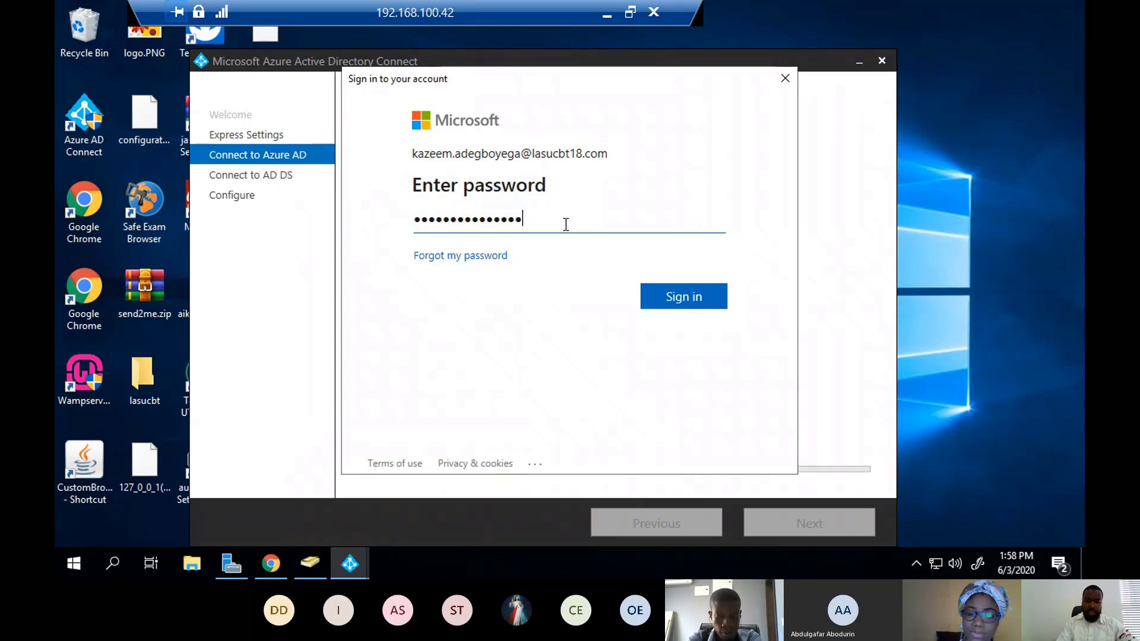
key("Return")
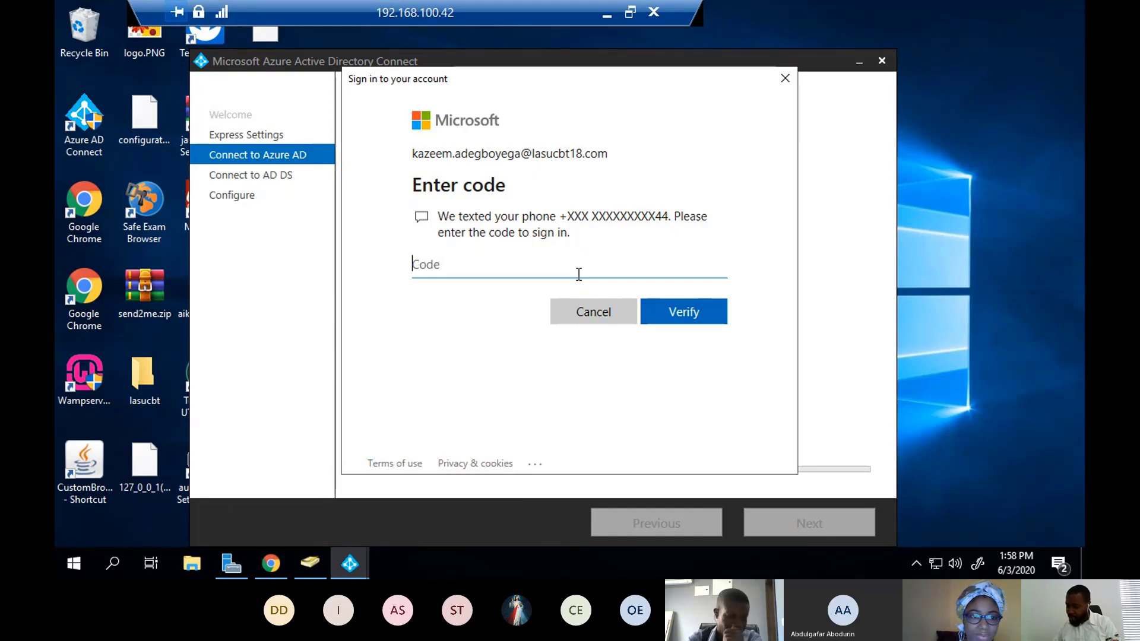
type("4")
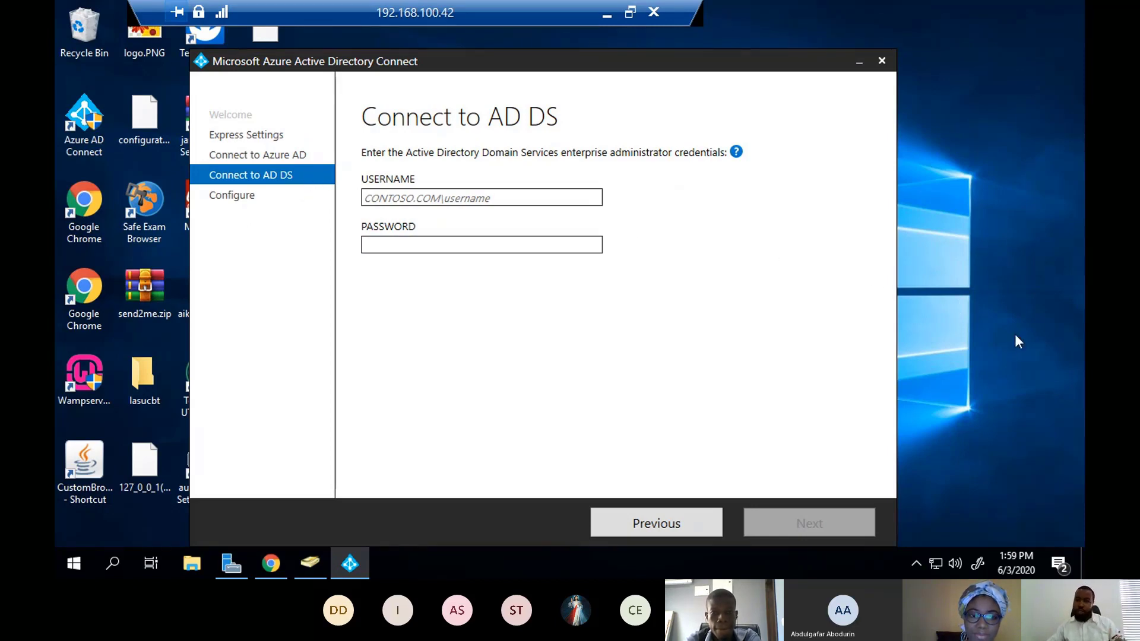
Sign in to AD DS as the lasucb domain administrator after checking the domain in Users and Computers.
left_click(464, 198)
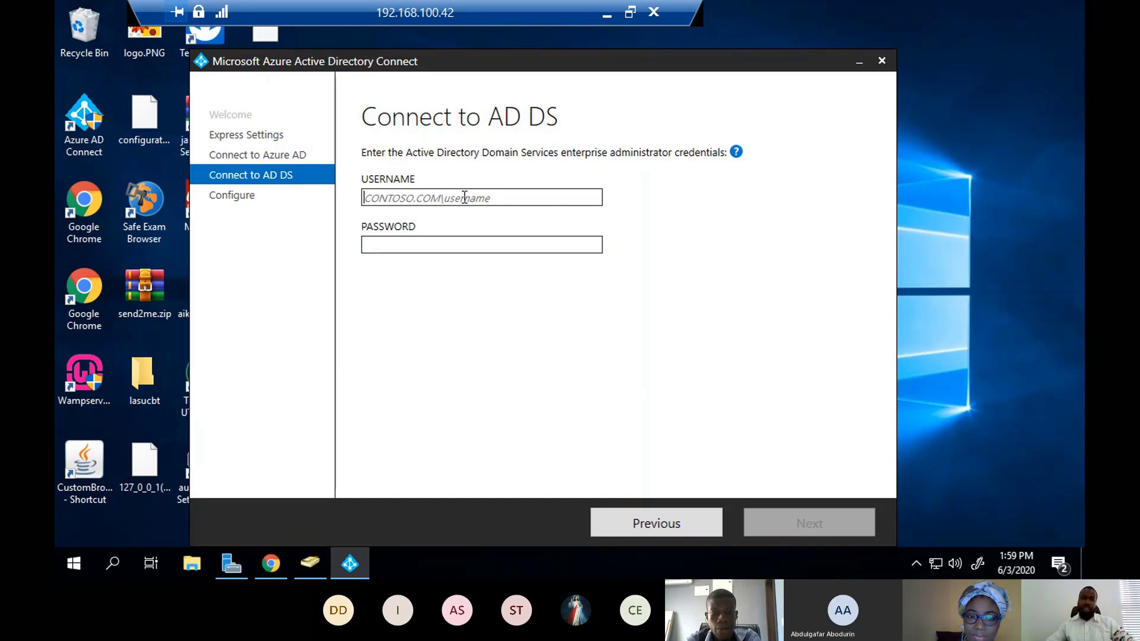
type("lasucbt18")
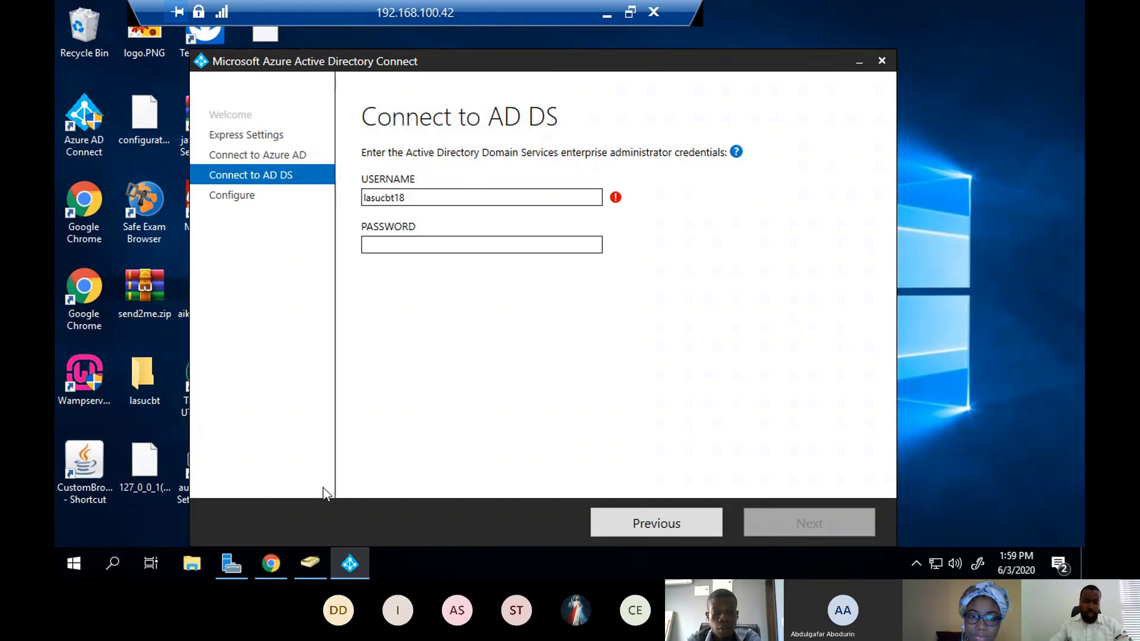
left_click(311, 563)
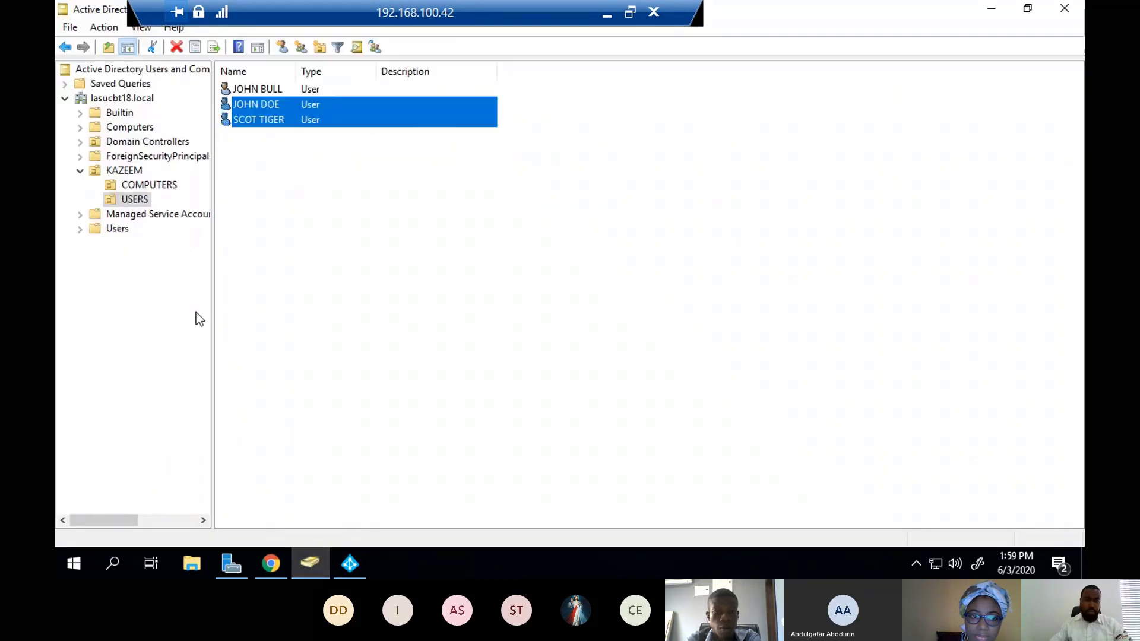
left_click(991, 10)
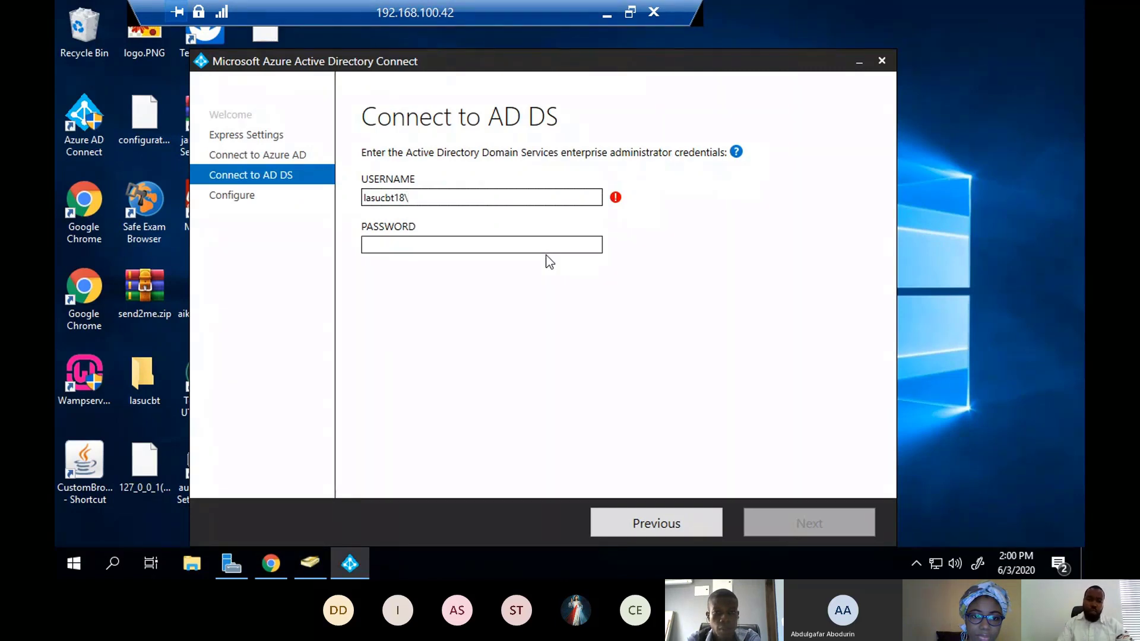
type("ad")
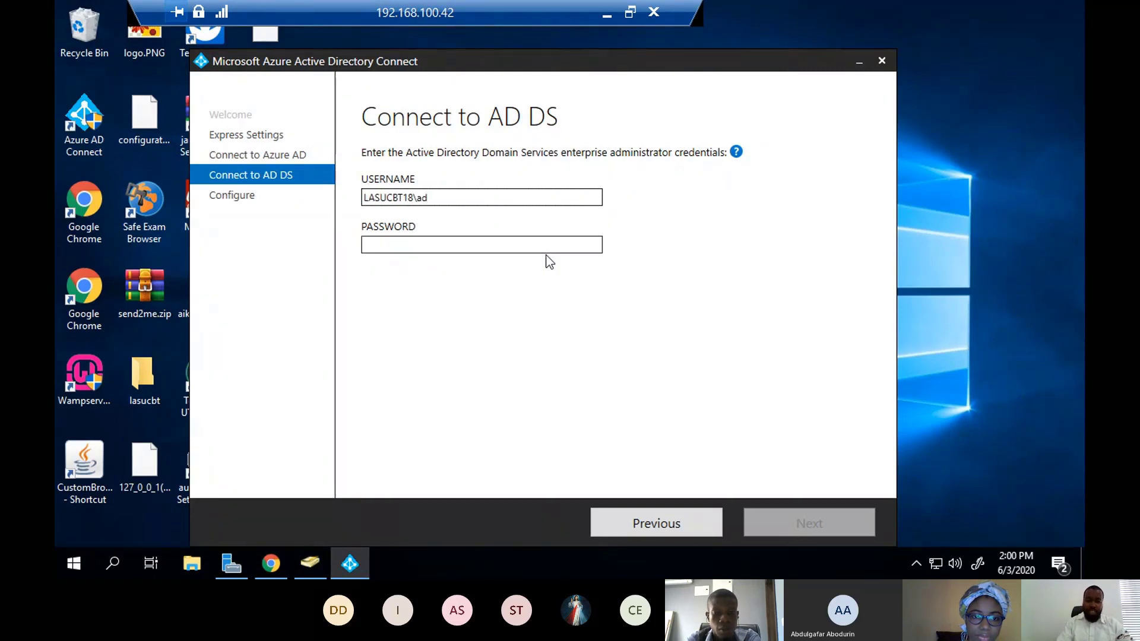
type("ministrator")
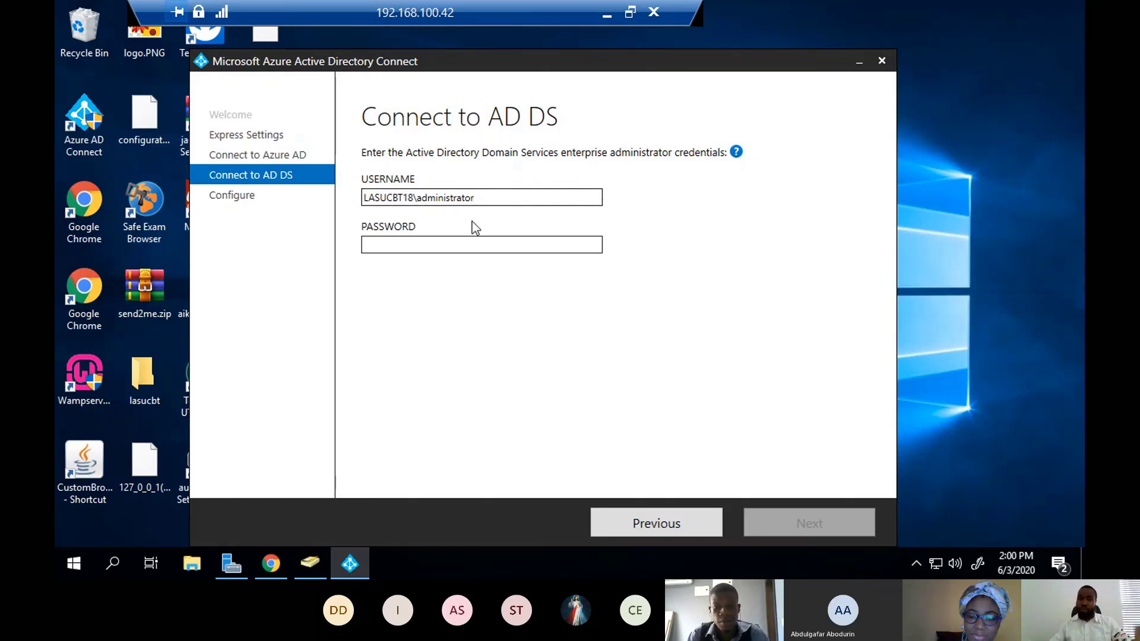
left_click(462, 247)
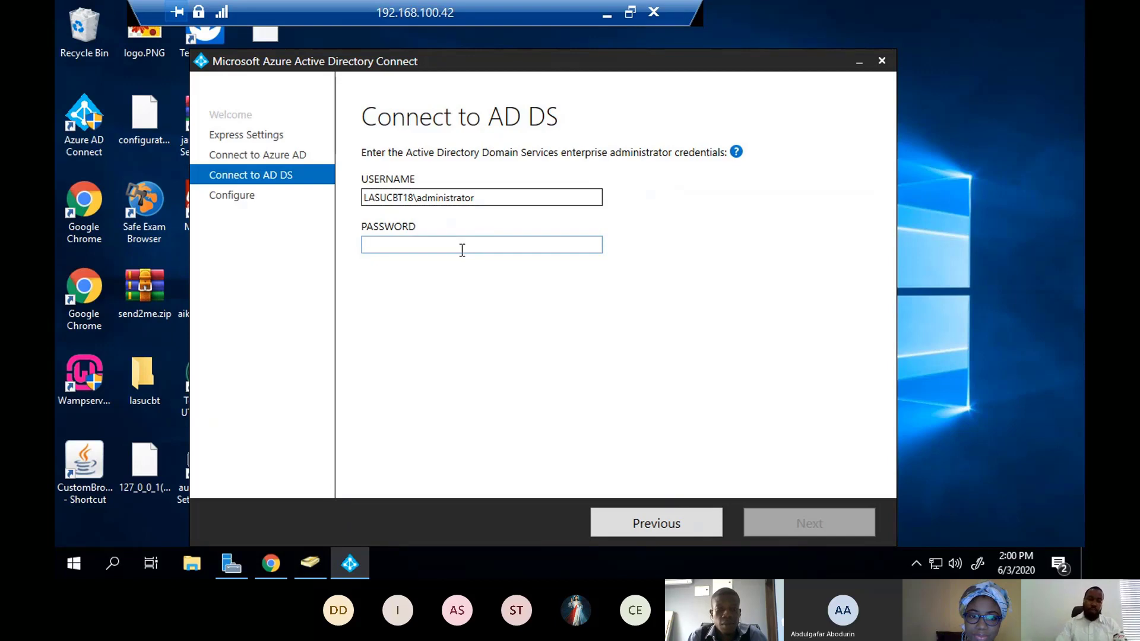
type("•••••••")
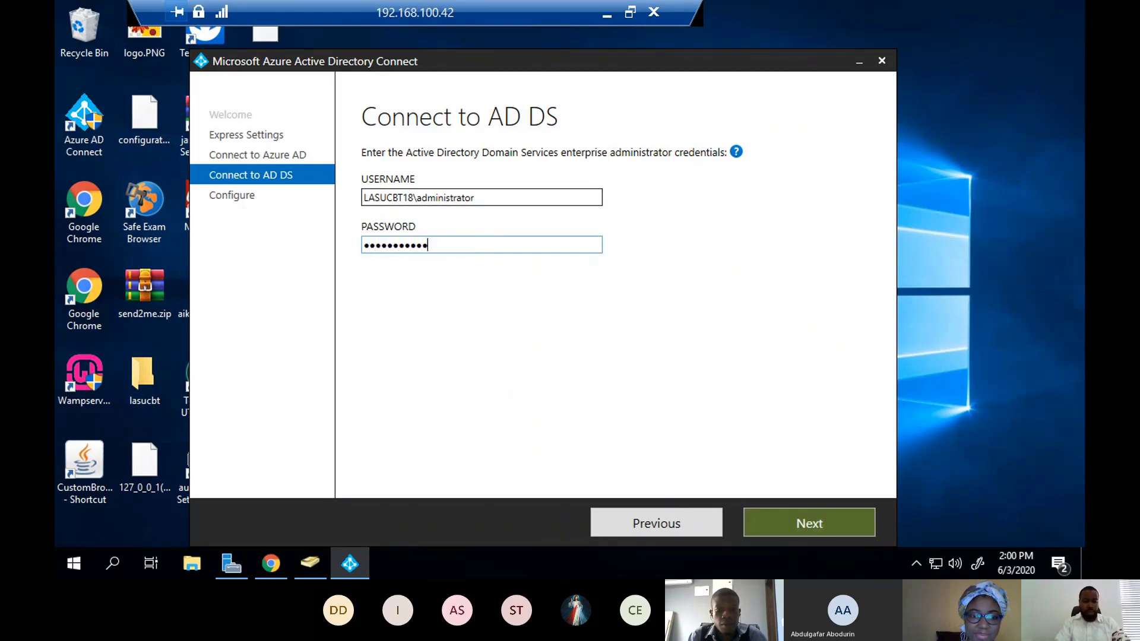
type("••••••••")
key("Return")
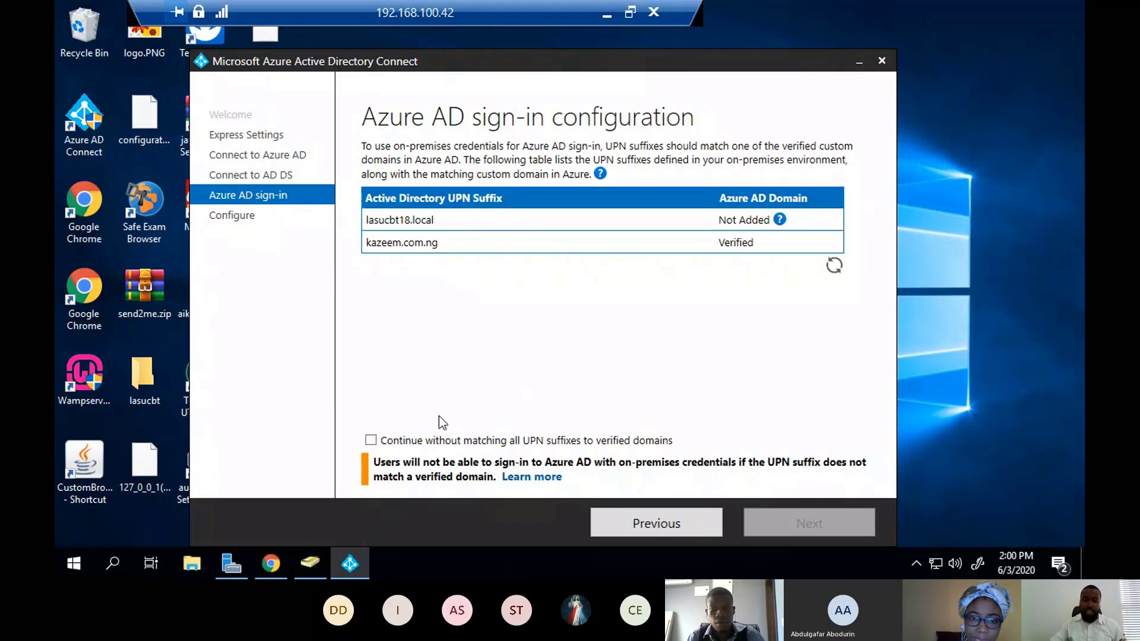
Proceed without matching all UPN suffixes to verified domains and advance to Ready to configure.
left_click(371, 441)
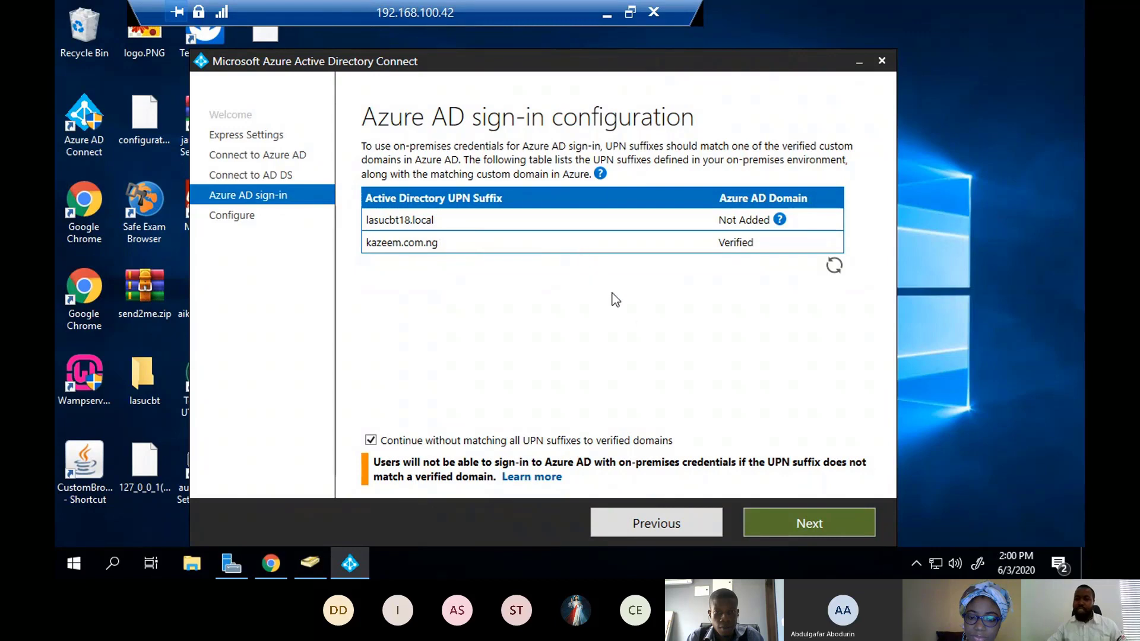
left_click(813, 533)
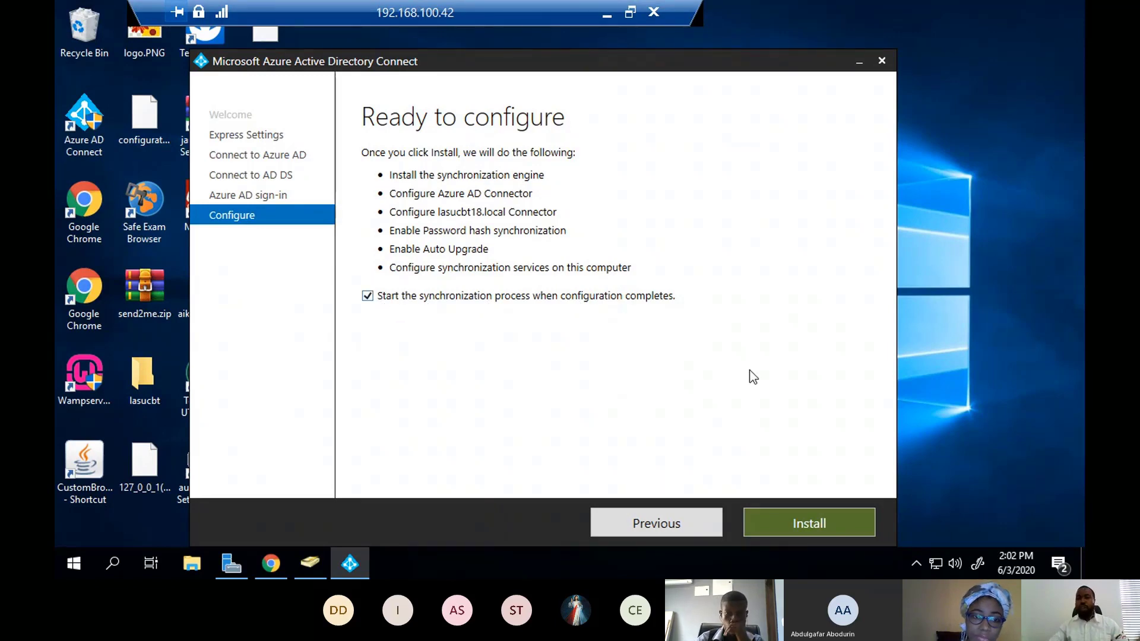
Start the installation, glance at the Azure AD admin center, then return to the Configuring wizard.
left_click(793, 526)
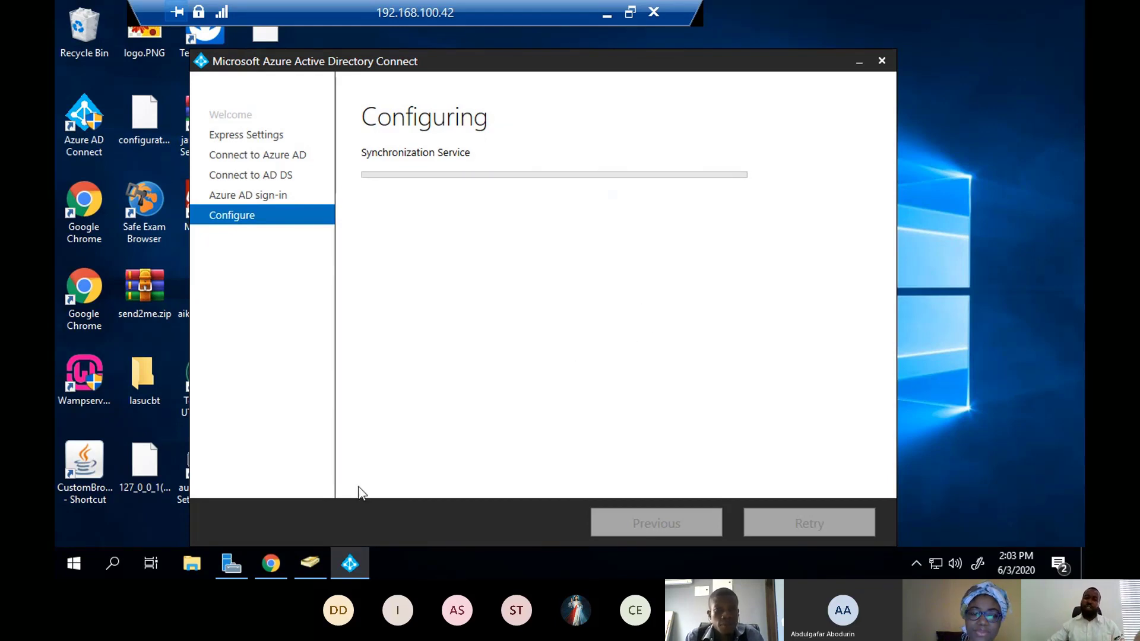
left_click(272, 565)
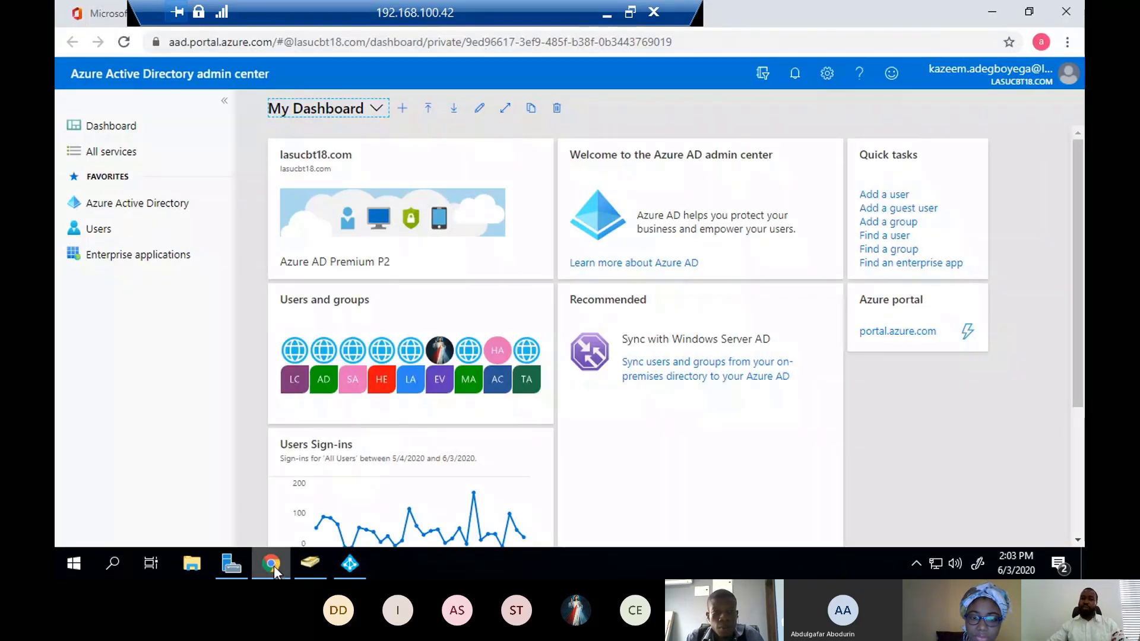
left_click(273, 565)
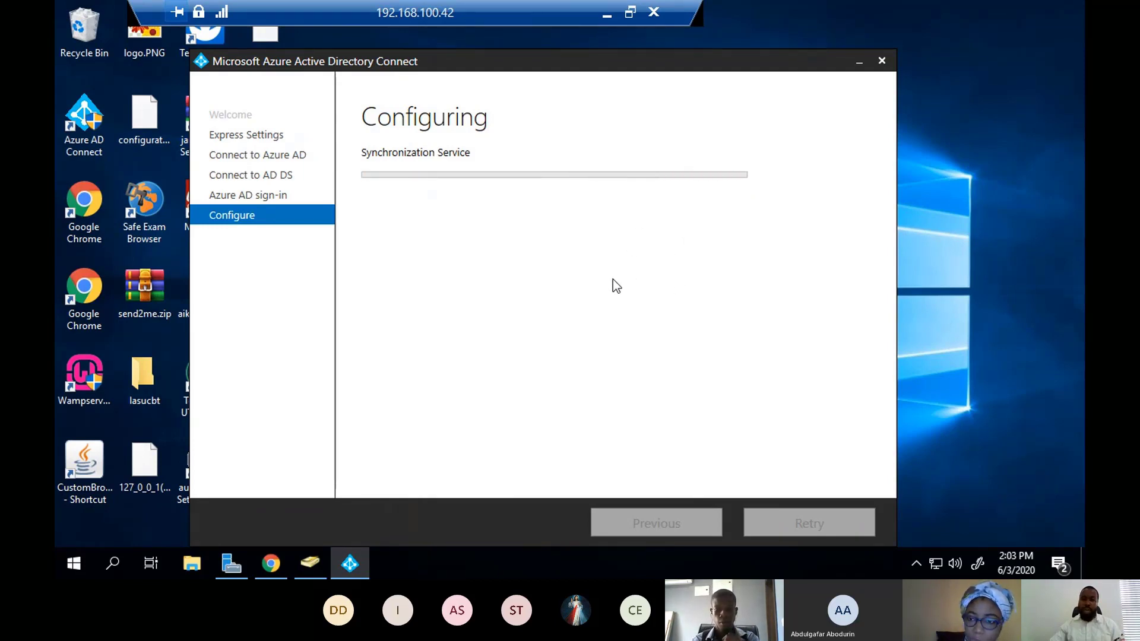
left_click_drag(414, 61, 439, 54)
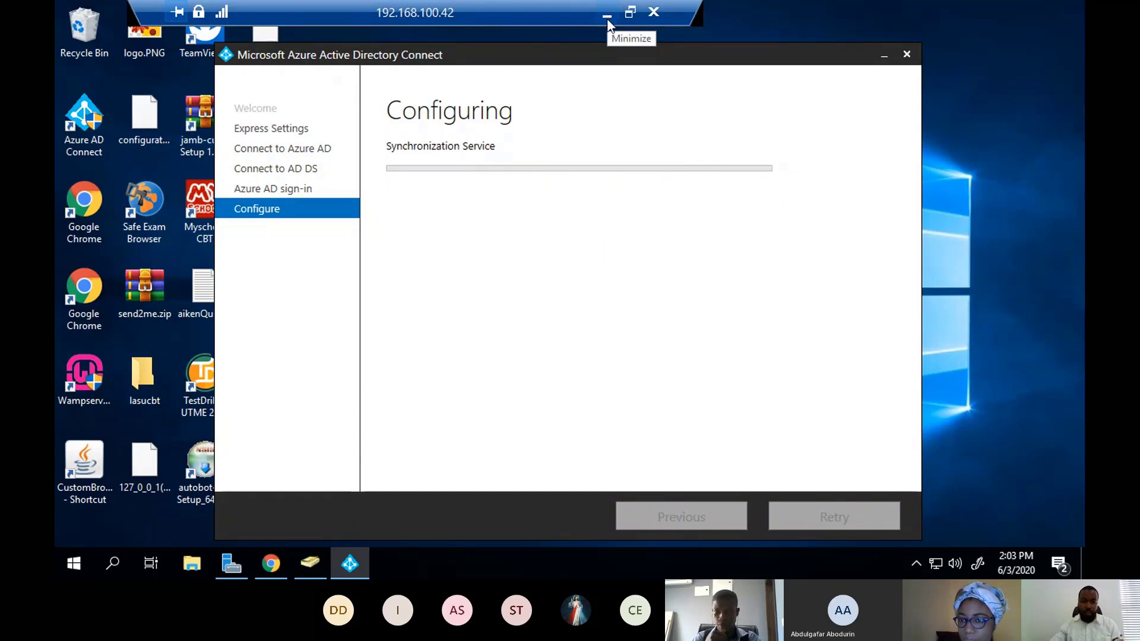
Bring the Azure AD Connect Configuring window back to the front with Alt+Tab.
key("alt+Tab")
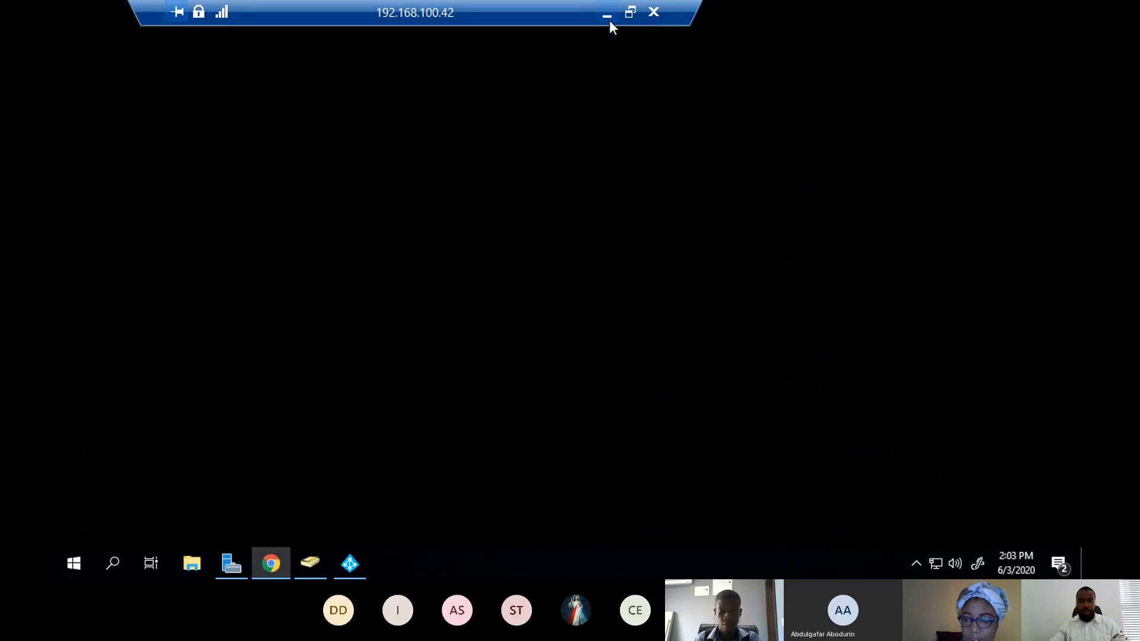
key("alt+Tab")
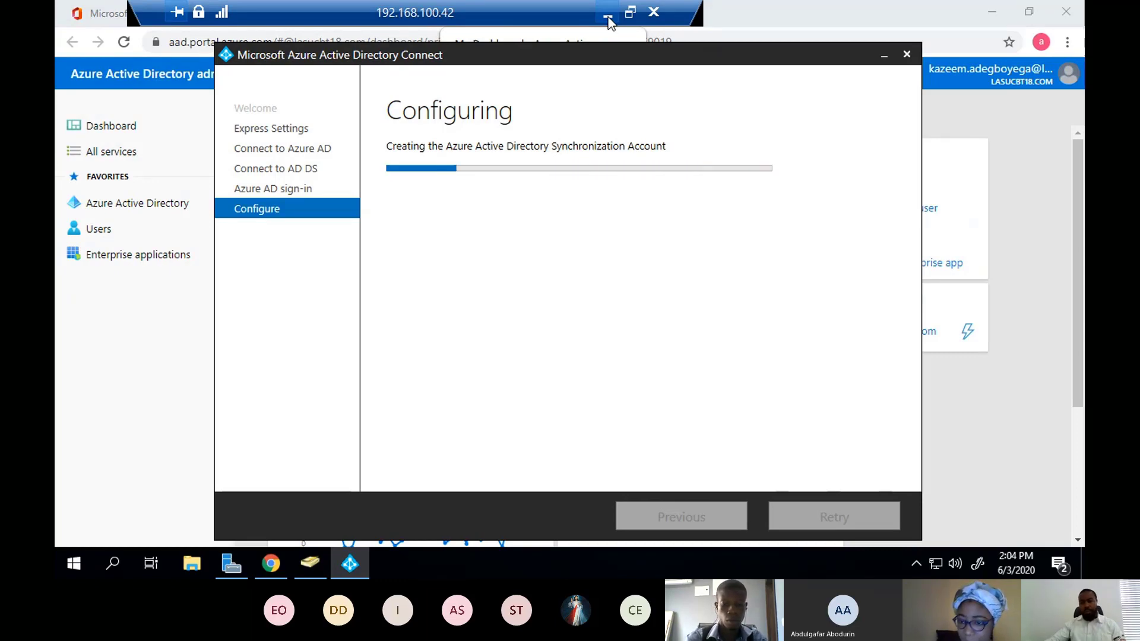
Minimize the remote desktop session while the express configuration runs.
left_click(608, 23)
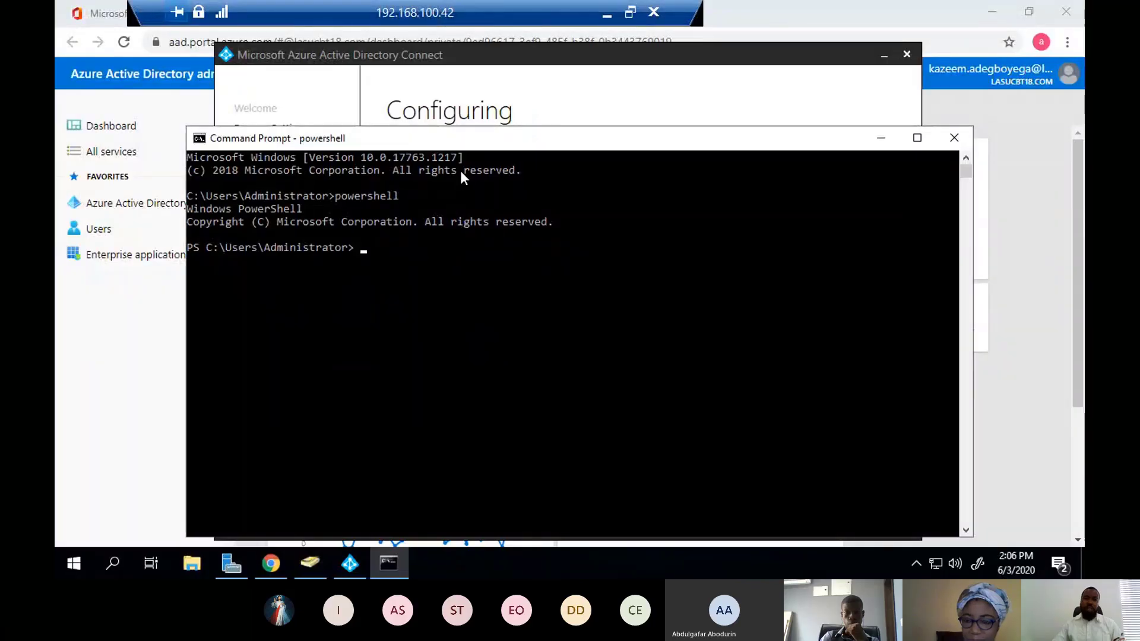
Check the Configuration complete page showing synchronization initiated, then exit the wizard.
left_click(498, 56)
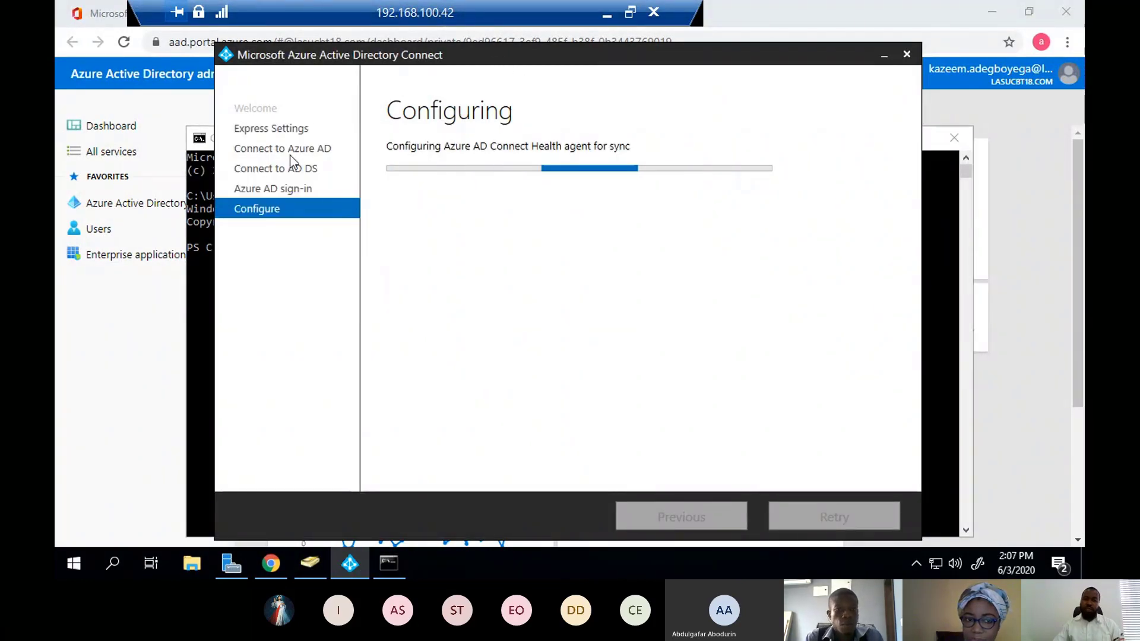
left_click(934, 331)
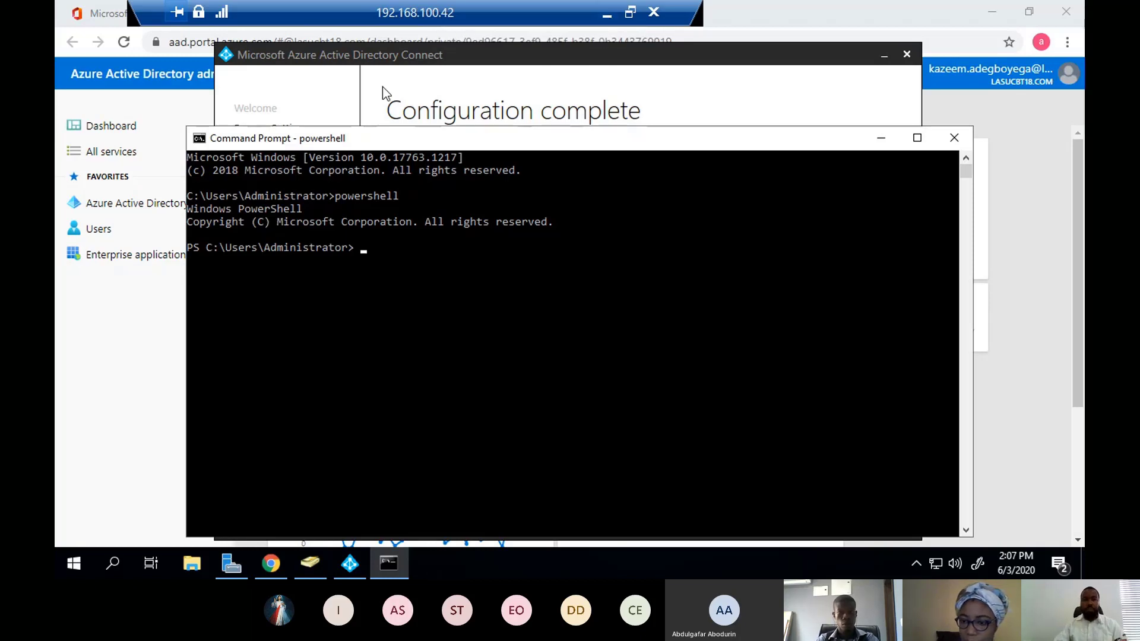
left_click(651, 58)
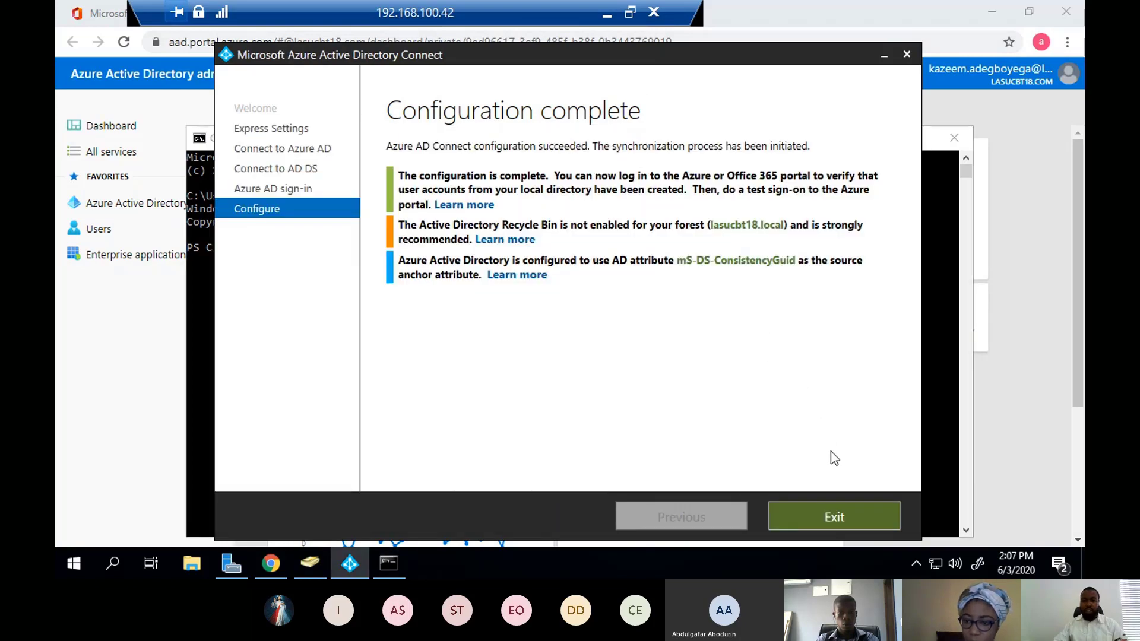
left_click(835, 521)
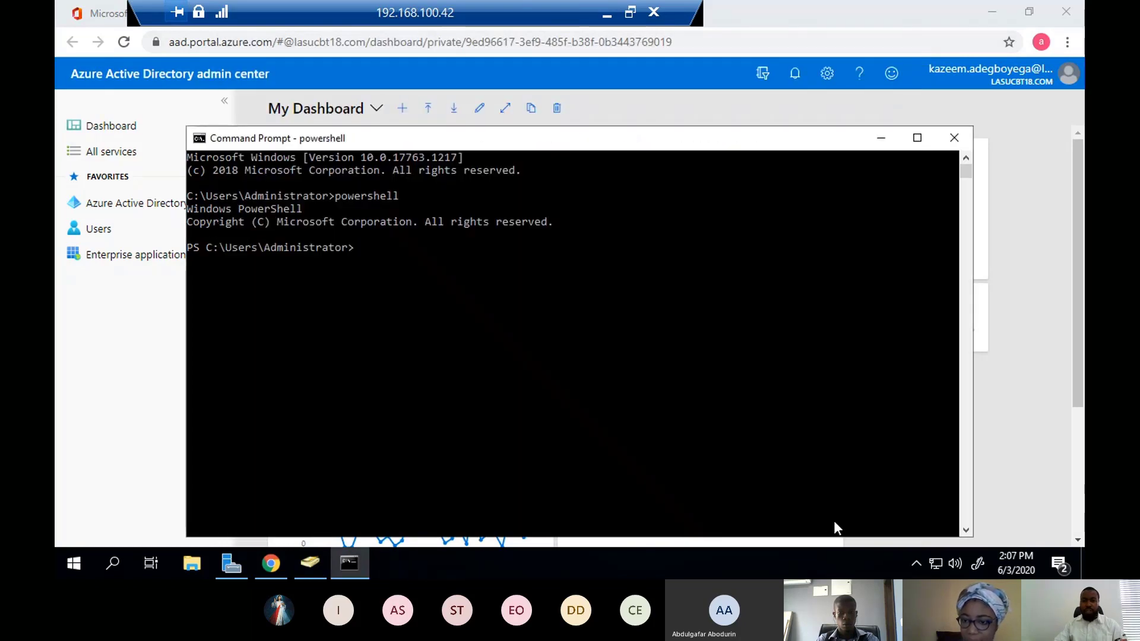
Bring the Azure AD admin center dashboard forward and reveal the other open browser tabs.
left_click(846, 21)
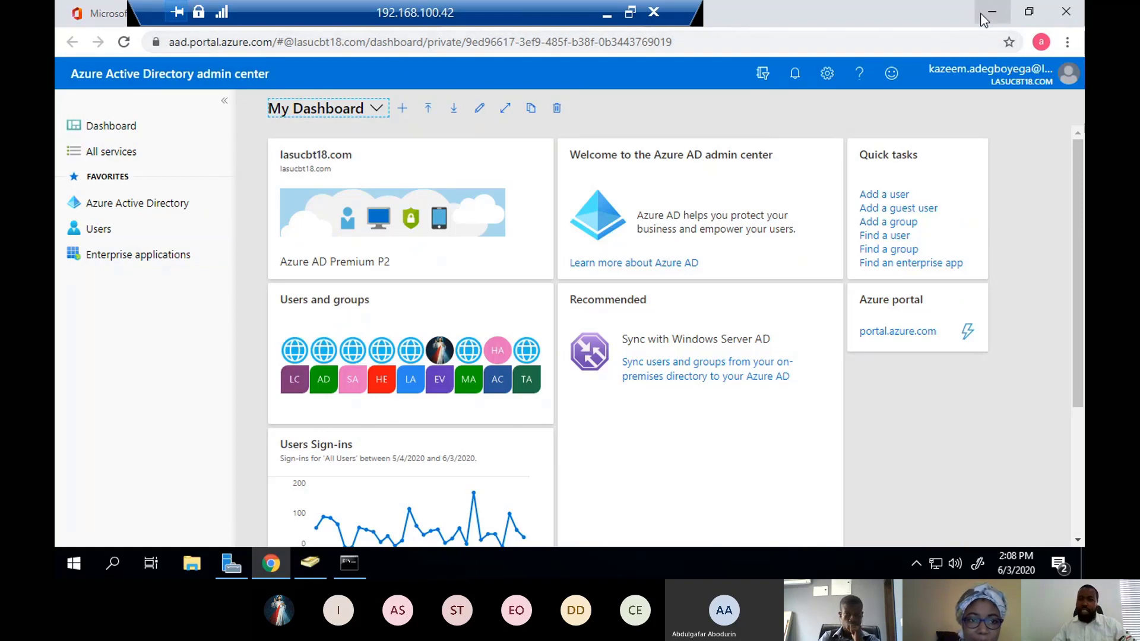
left_click_drag(489, 17, 768, 4)
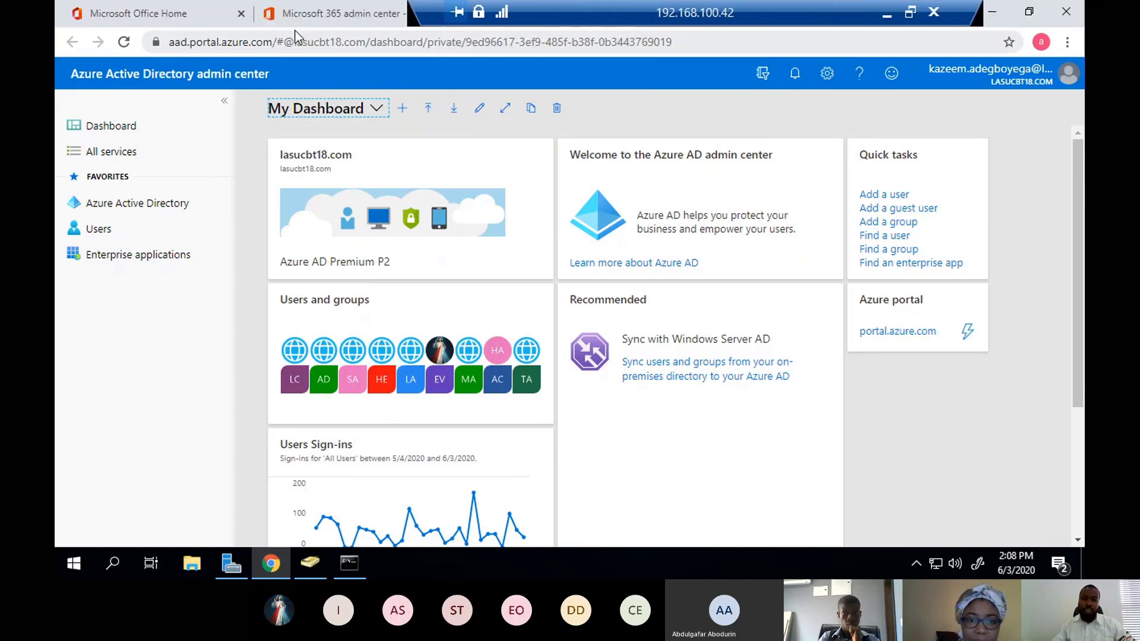
Review the synced accounts under Users > Active users in Microsoft 365 admin center, then minimize Chrome.
left_click(321, 14)
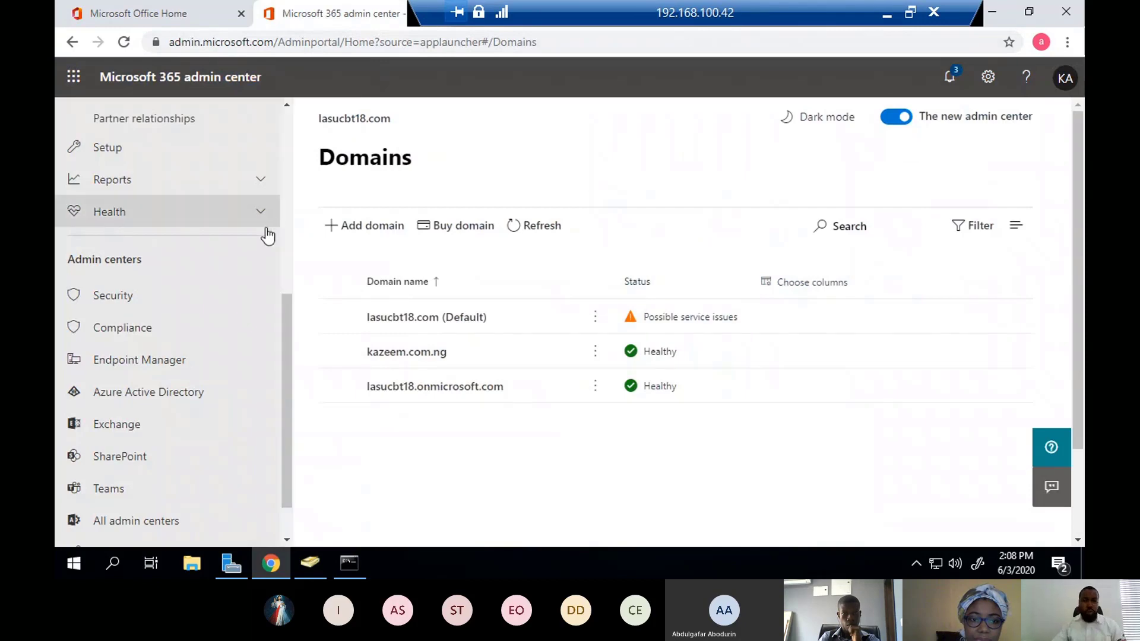
left_click_drag(291, 374, 291, 192)
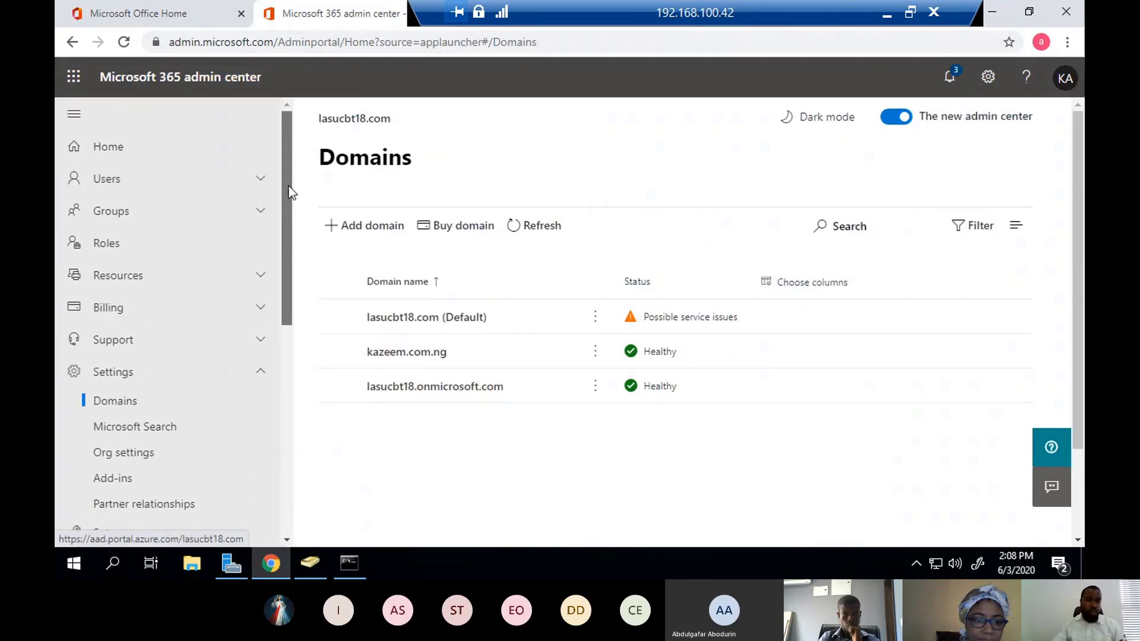
left_click(112, 184)
left_click(127, 213)
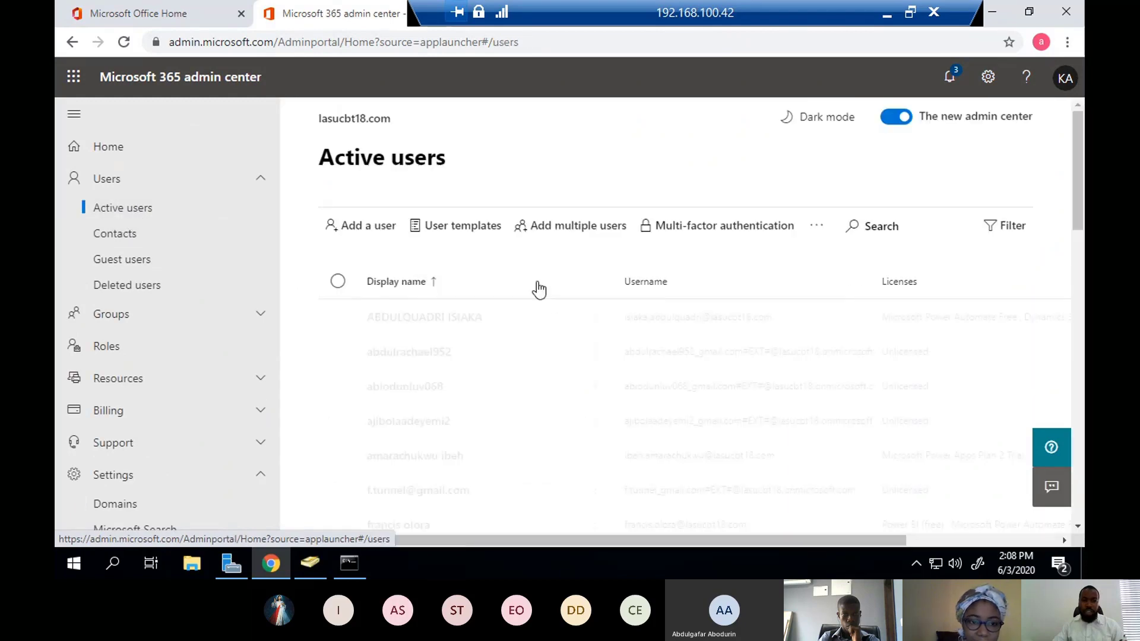
scroll(831, 330, "down", 6)
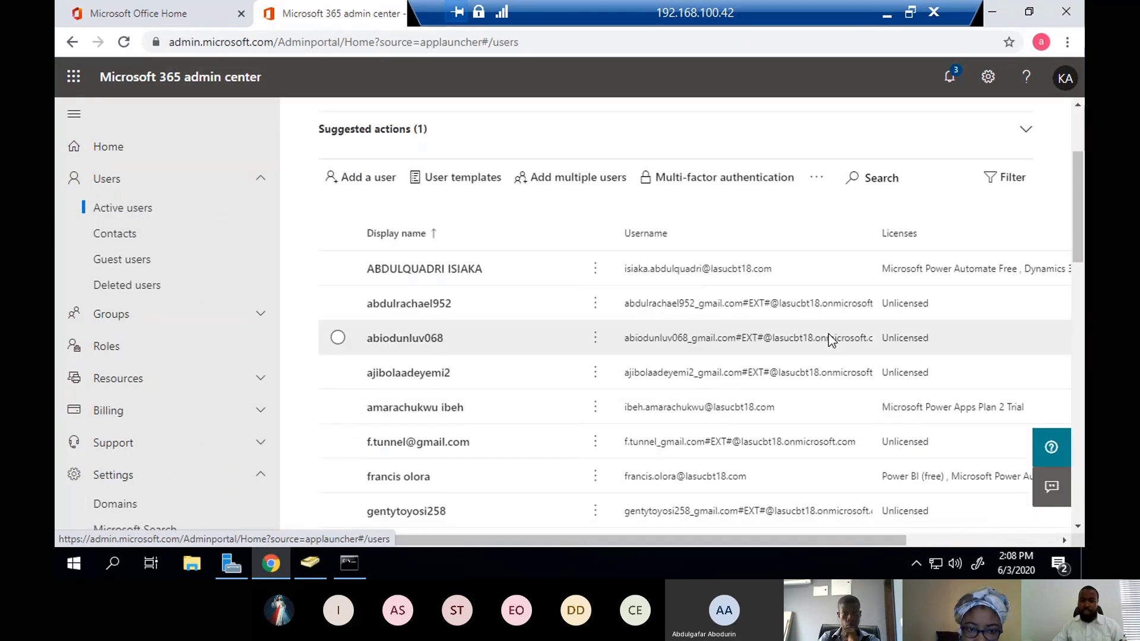
scroll(842, 327, "up", 5)
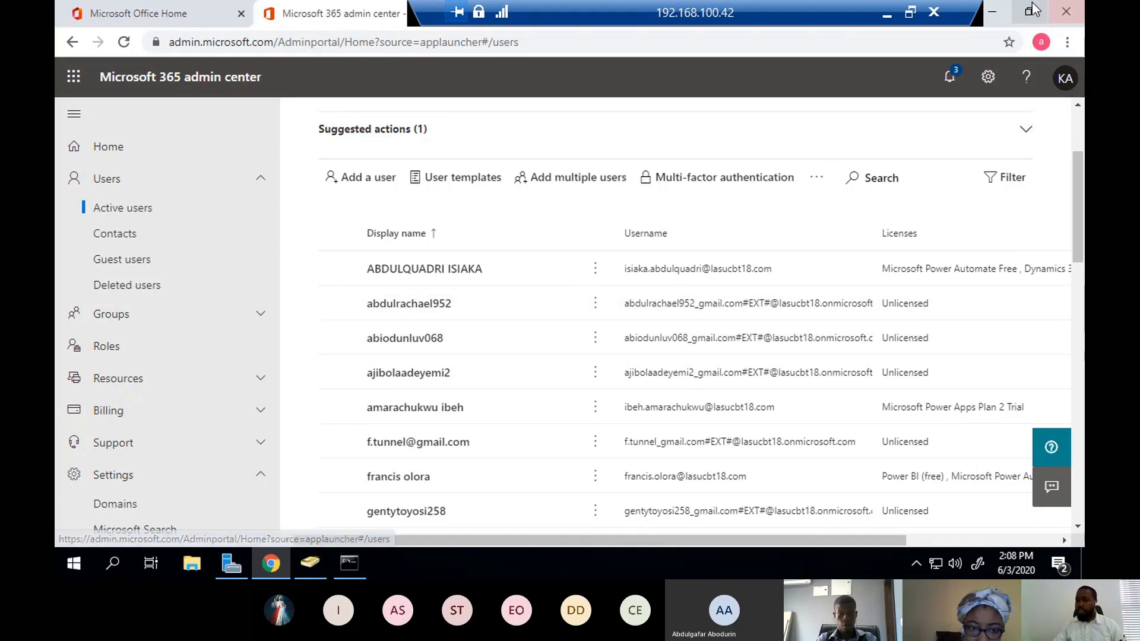
left_click(996, 15)
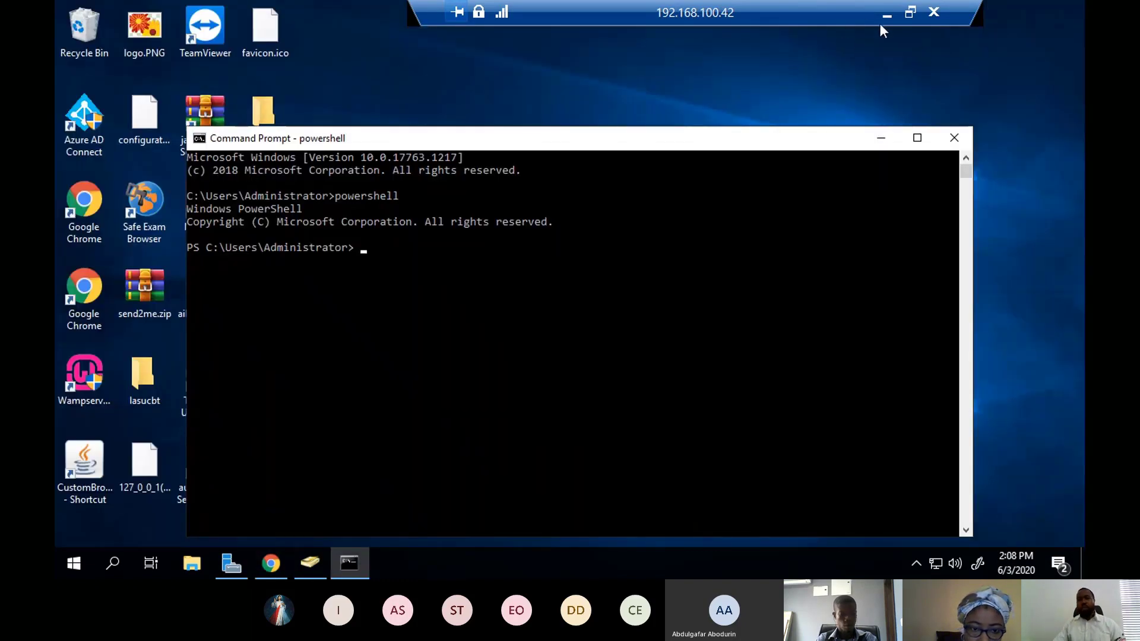